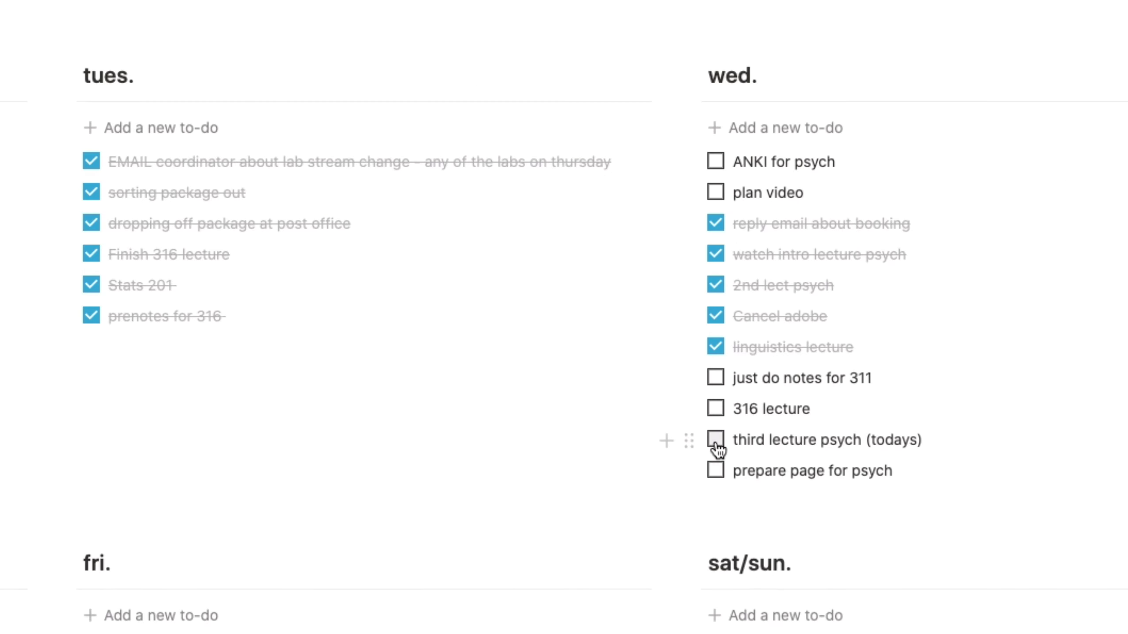
# Check off 'third lecture psych (todays)' and jump to the Accomodation section of the eye notes.
pyautogui.click(715, 440)
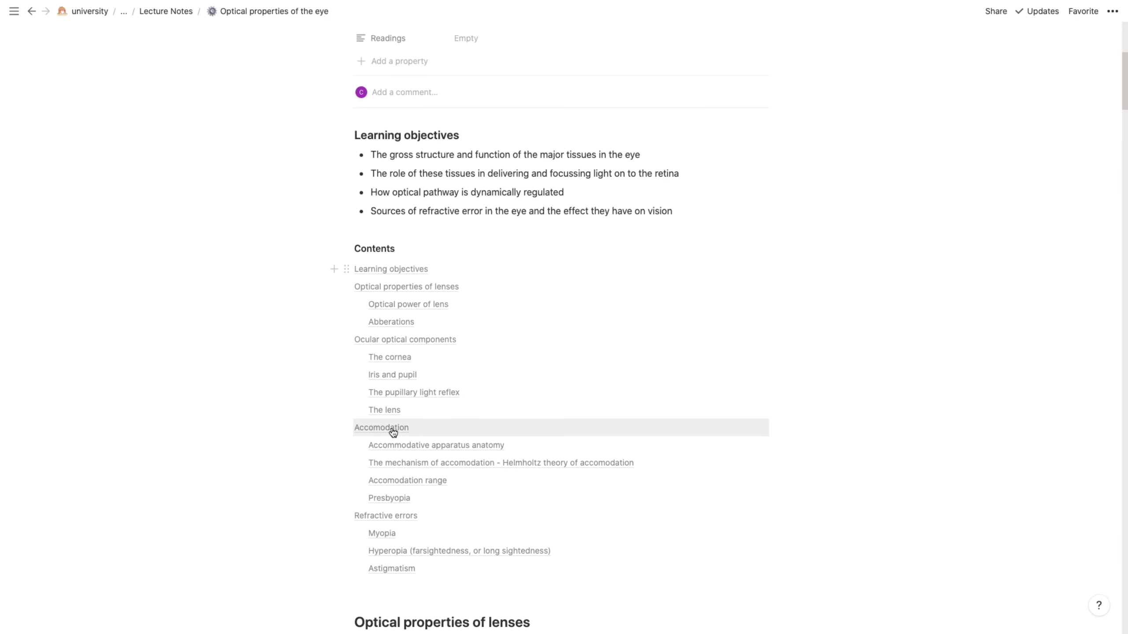
pyautogui.click(390, 431)
pyautogui.scroll(-20, 392, 428)
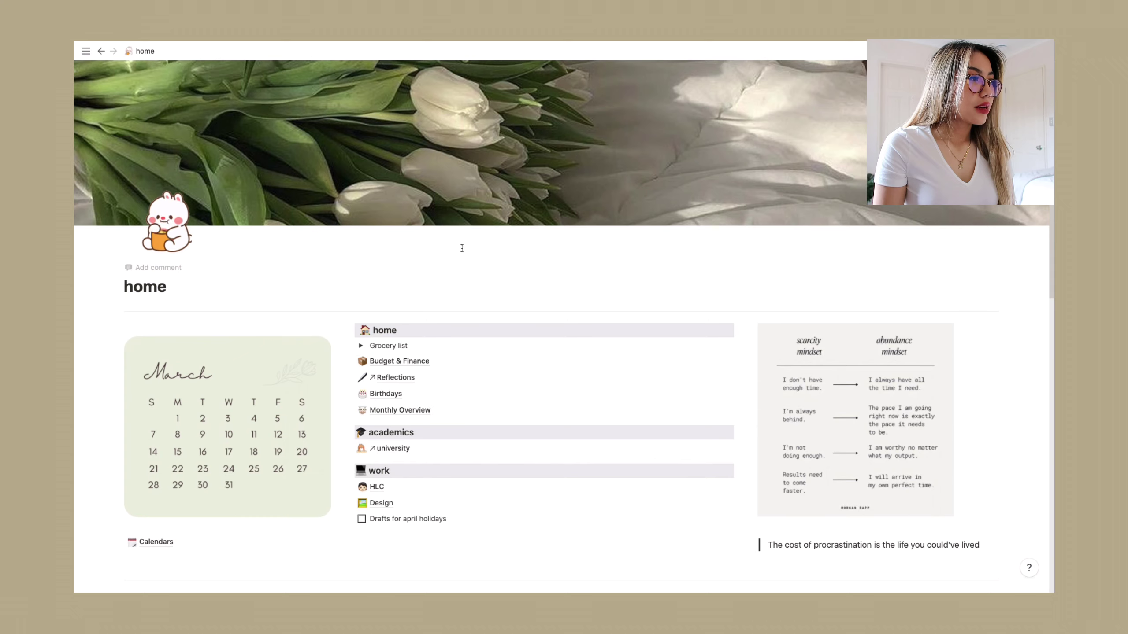
pyautogui.scroll(-3, 259, 265)
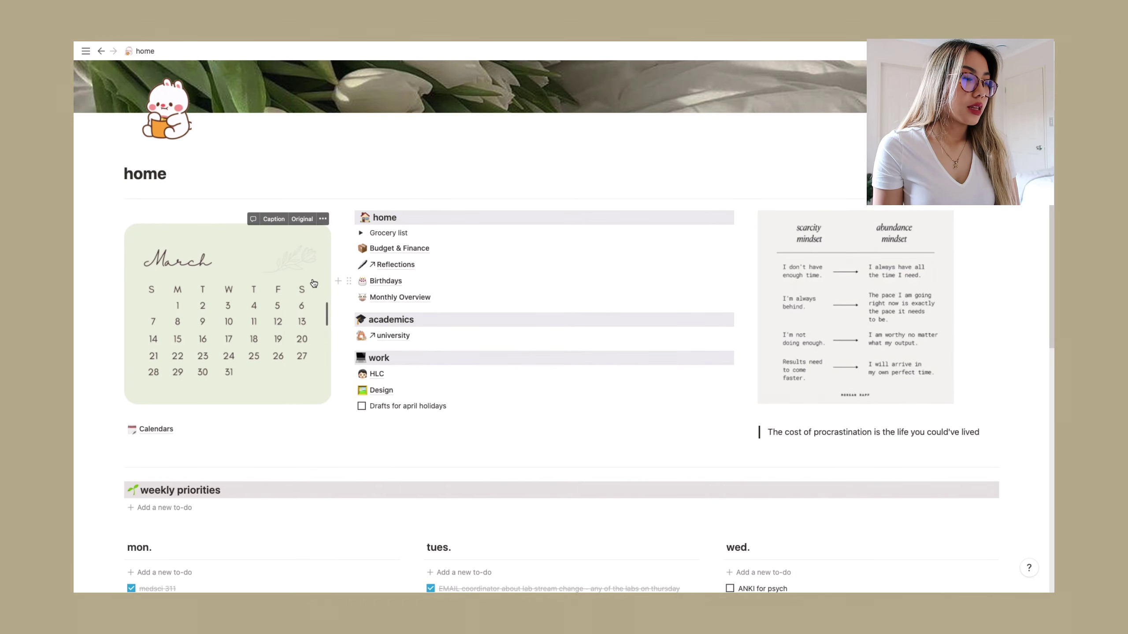
pyautogui.click(155, 433)
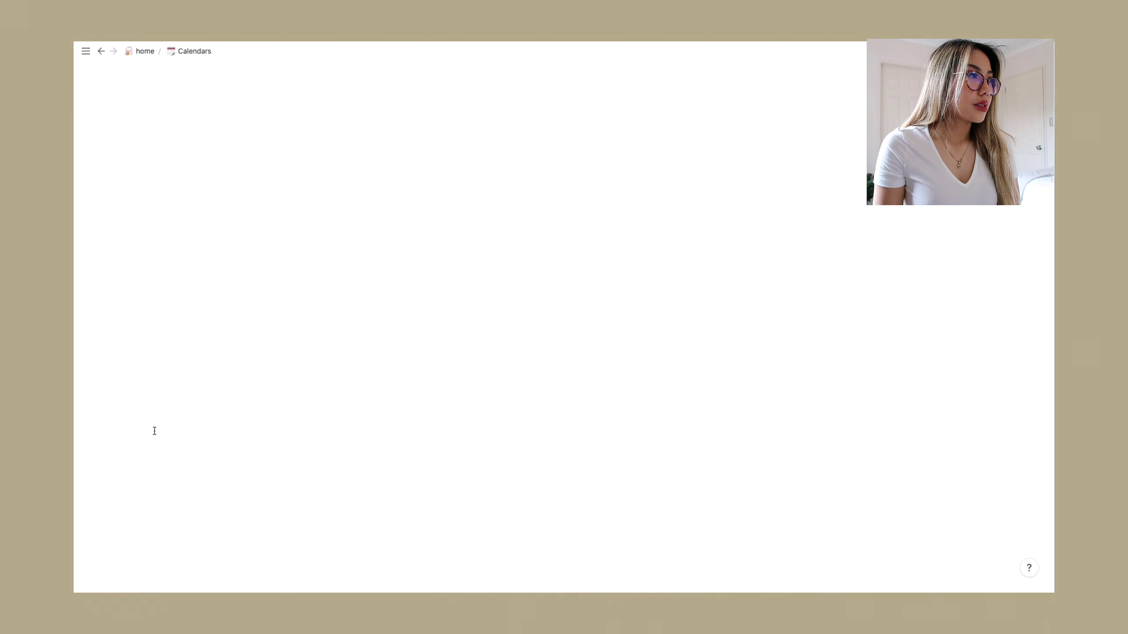
pyautogui.scroll(-4, 600, 317)
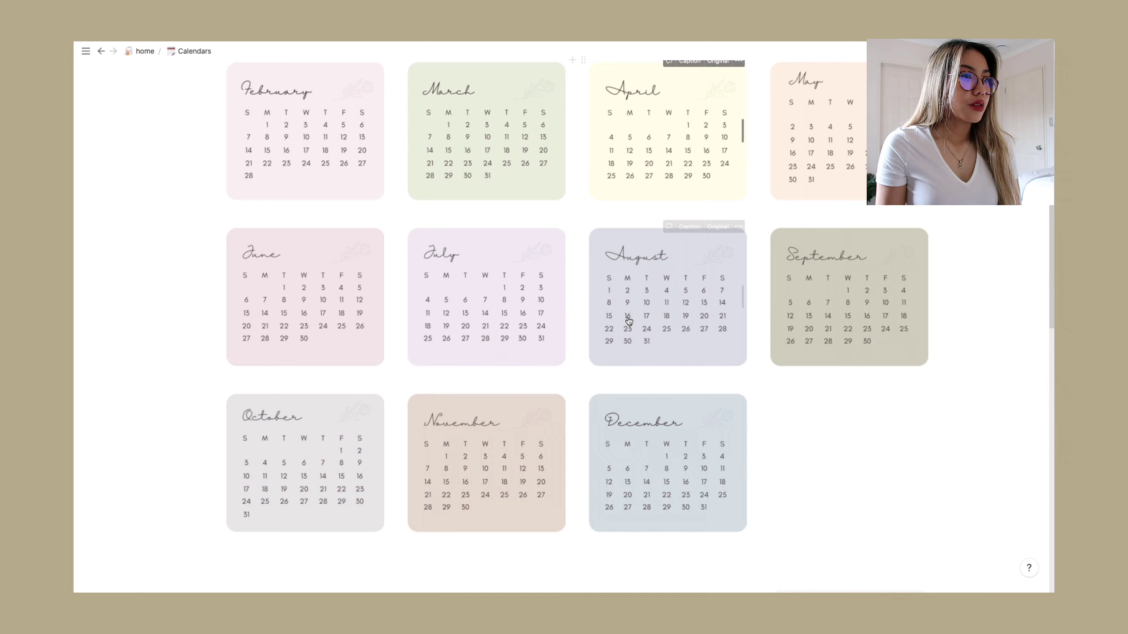
pyautogui.scroll(4, 624, 315)
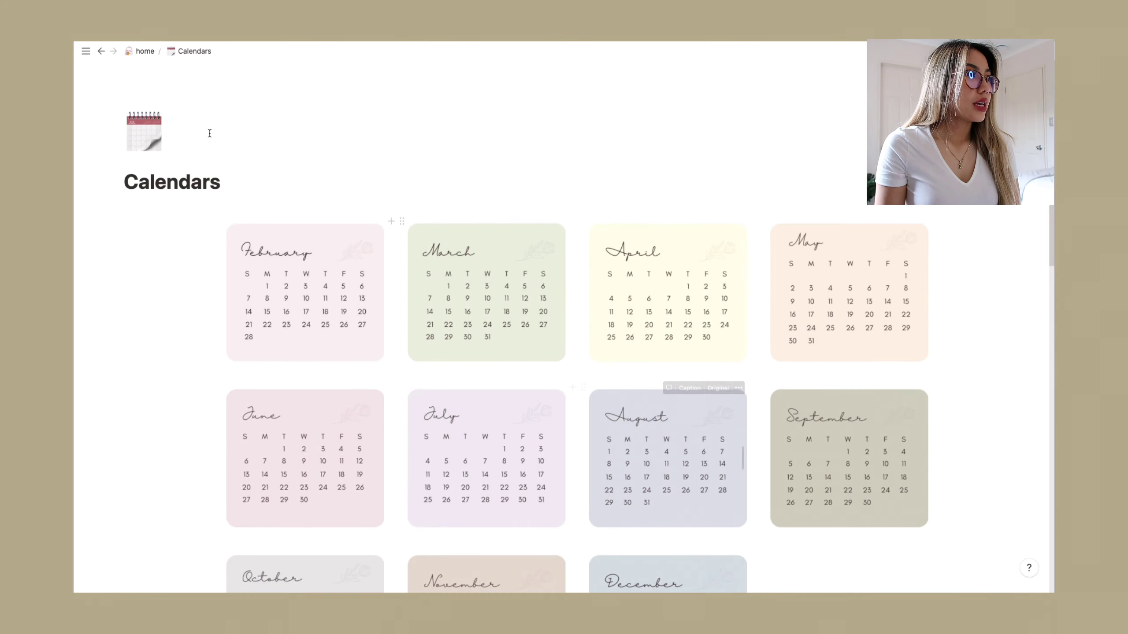
pyautogui.click(143, 52)
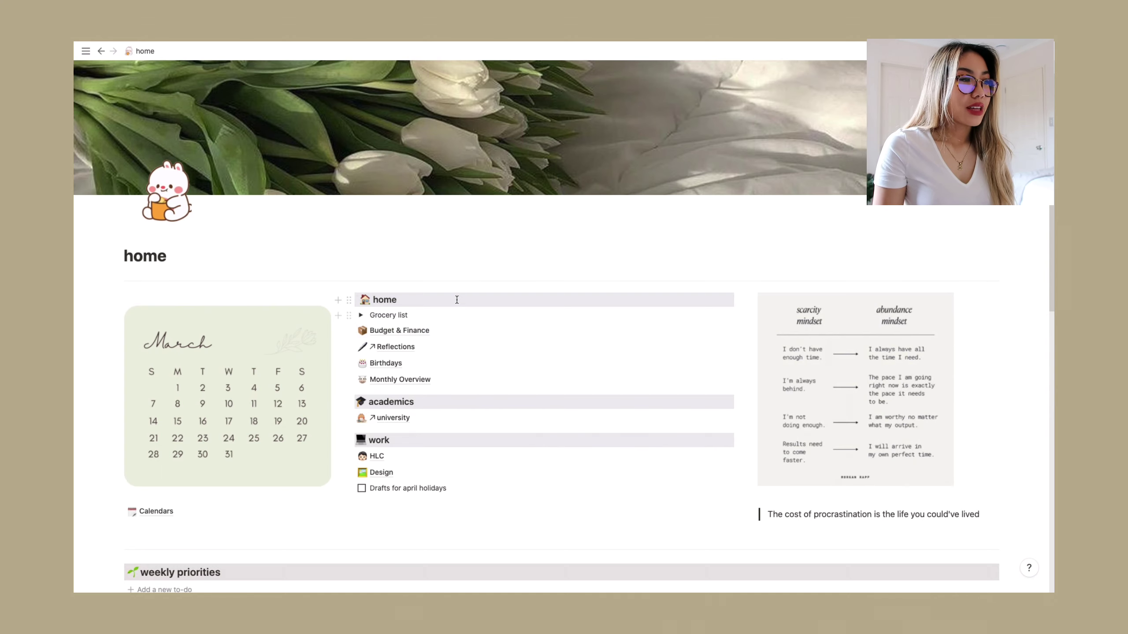
# Expand the Grocery list, add a 'rice' item, check off cacao nibs, and collapse it.
pyautogui.click(360, 316)
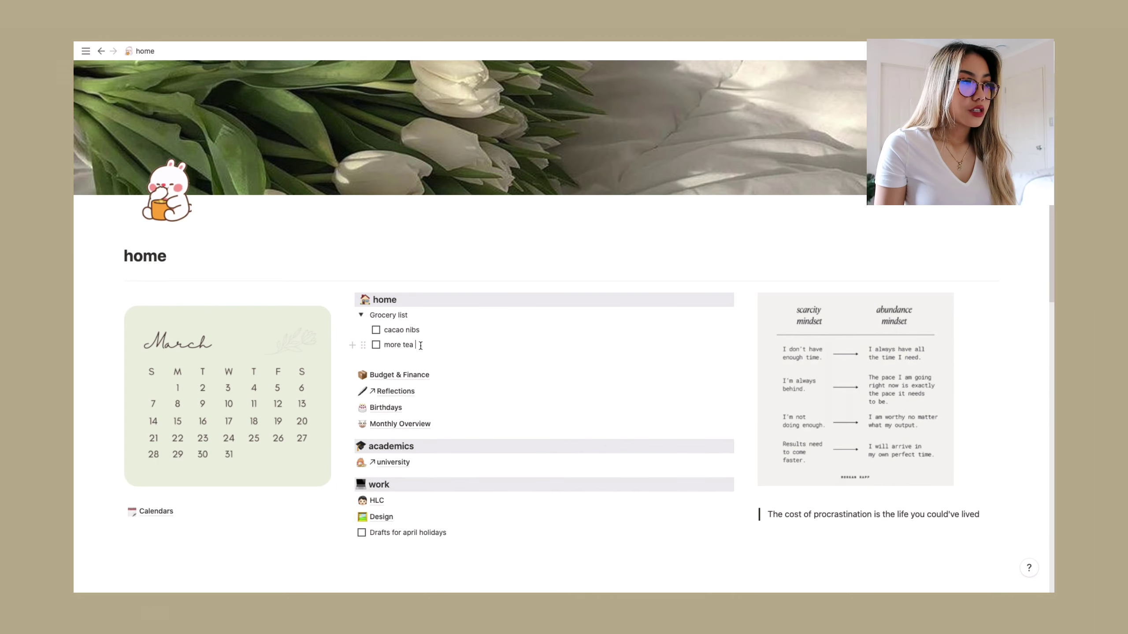
pyautogui.press('Return')
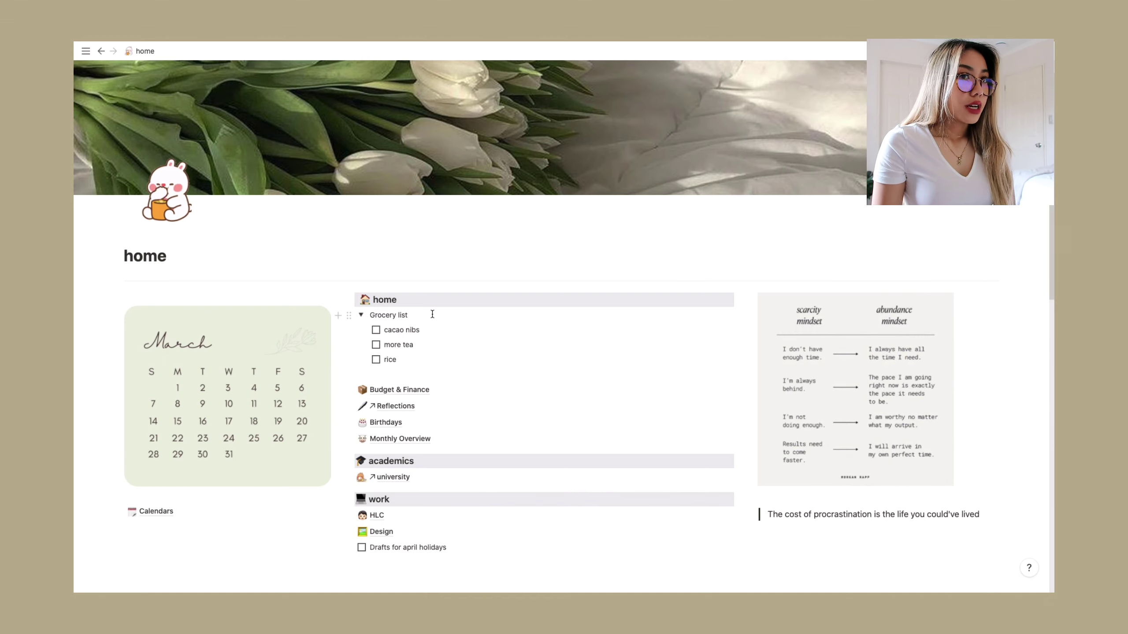
pyautogui.click(376, 331)
pyautogui.click(376, 346)
pyautogui.click(377, 345)
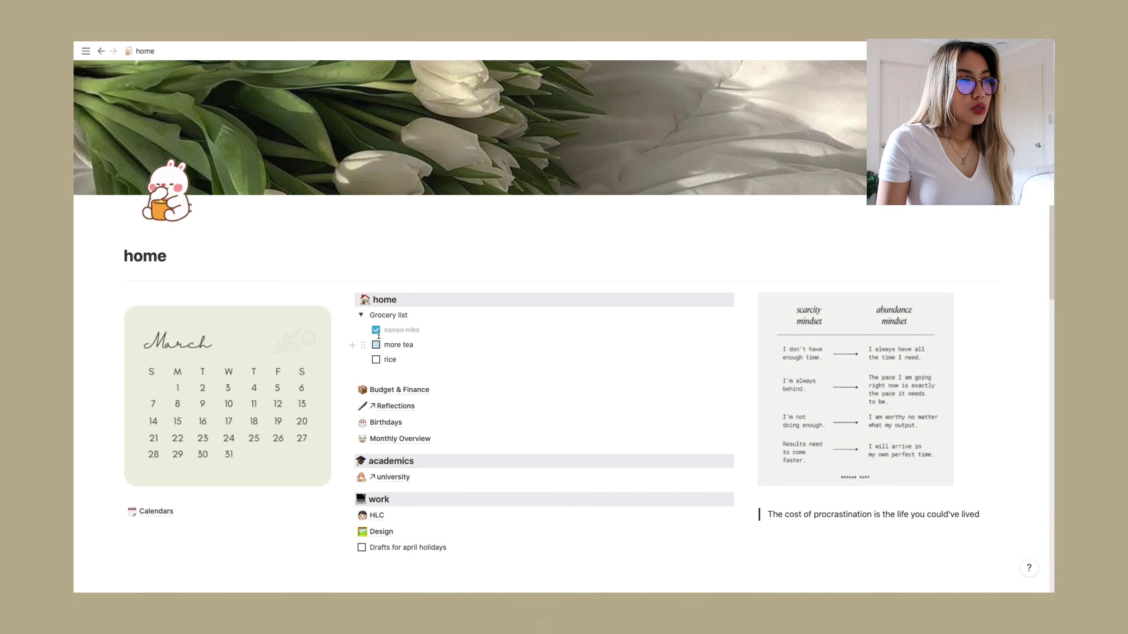
pyautogui.press('super+alt+t')
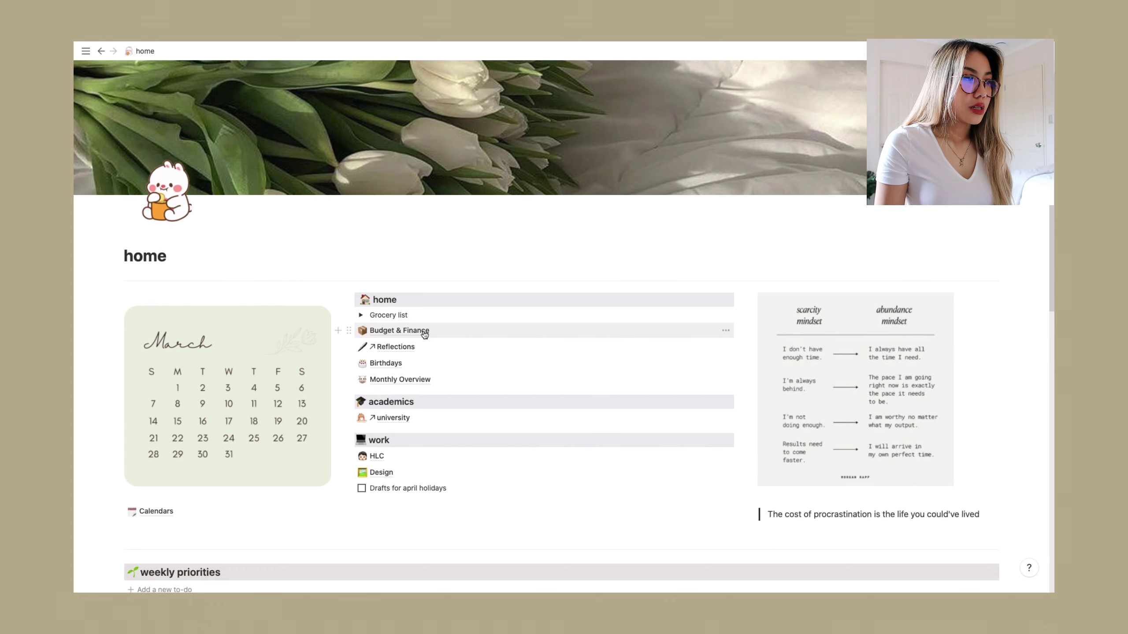
# Open the Budget & Finance page and scroll down to its Expenses table.
pyautogui.click(425, 334)
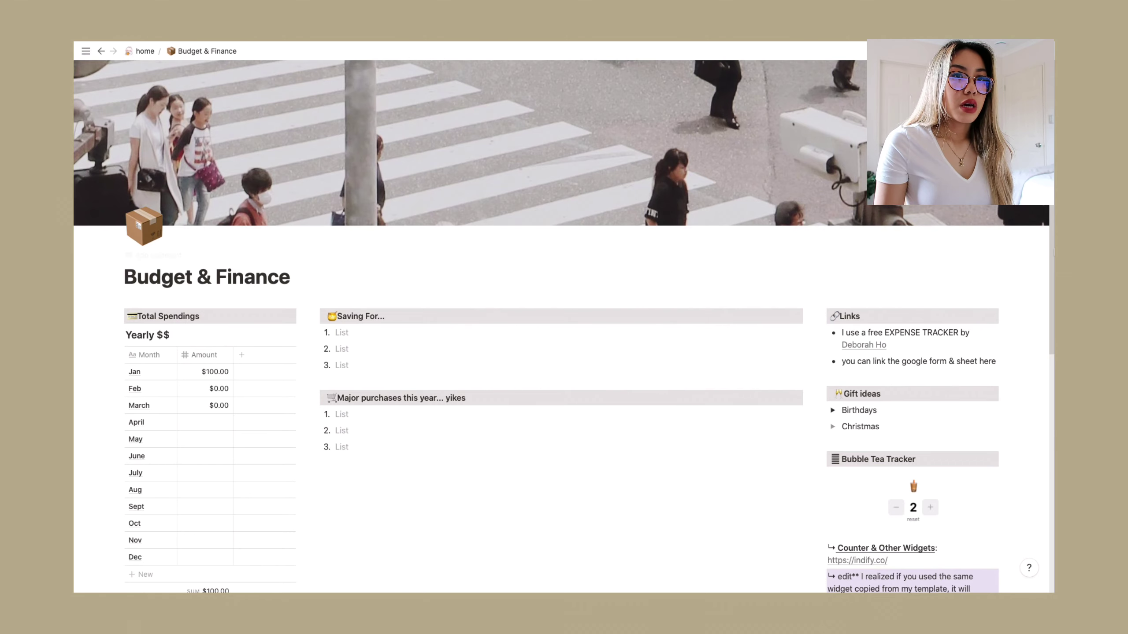
pyautogui.scroll(-2, 533, 355)
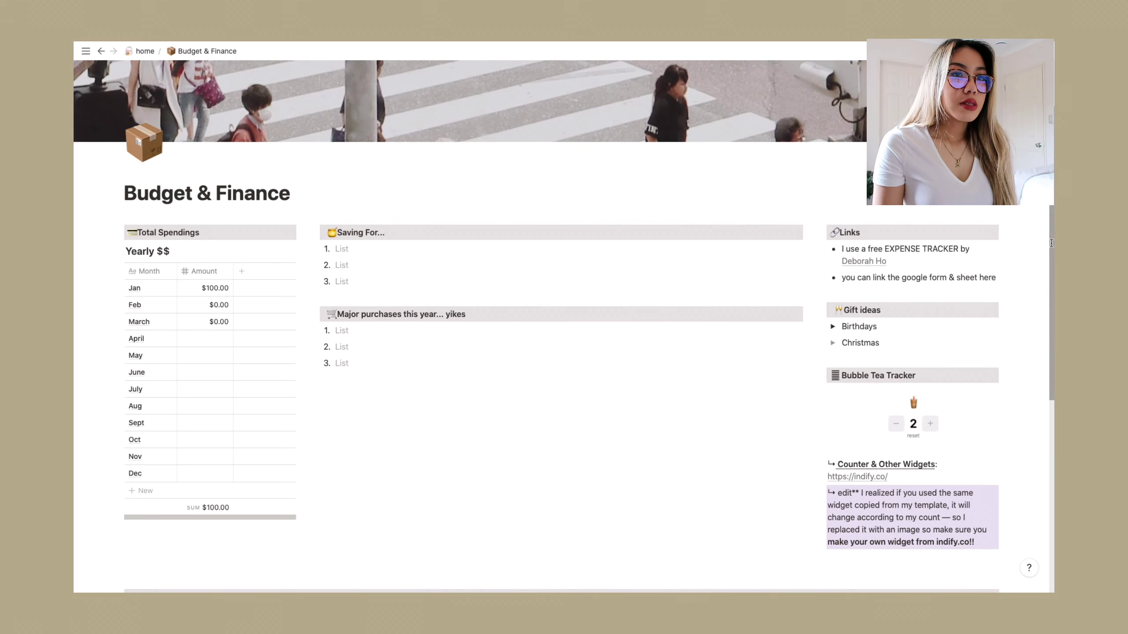
pyautogui.scroll(-1, 1050, 244)
pyautogui.scroll(-8, 1051, 244)
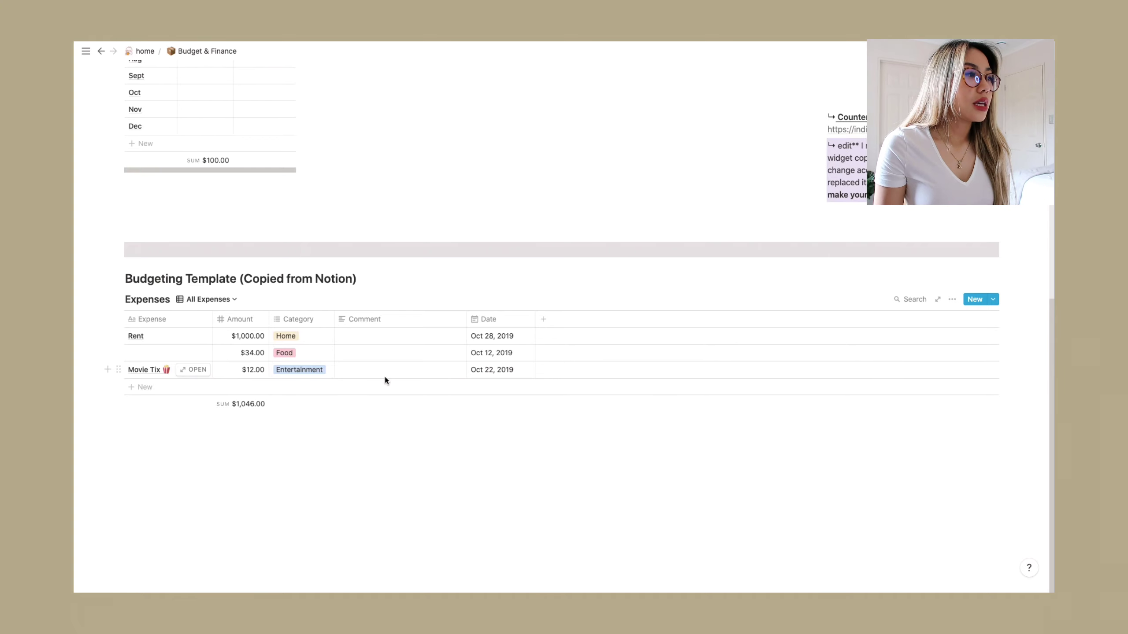
# Add the comment 'find a better cinema' to the Movie Tix expense.
pyautogui.click(309, 320)
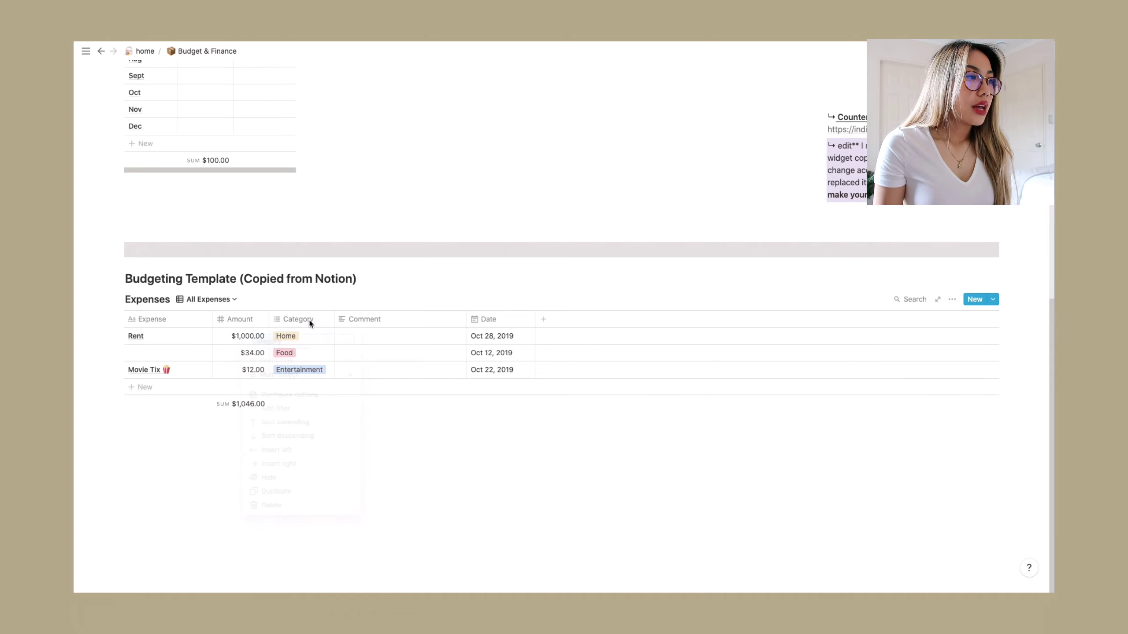
pyautogui.click(515, 427)
pyautogui.click(347, 368)
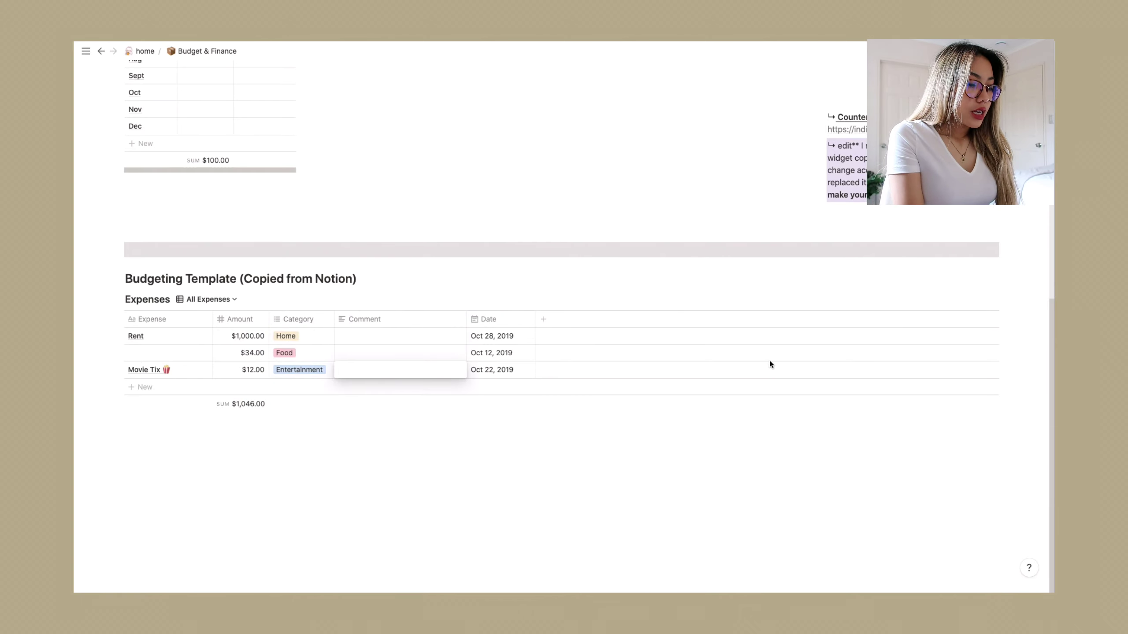
pyautogui.write('find a better')
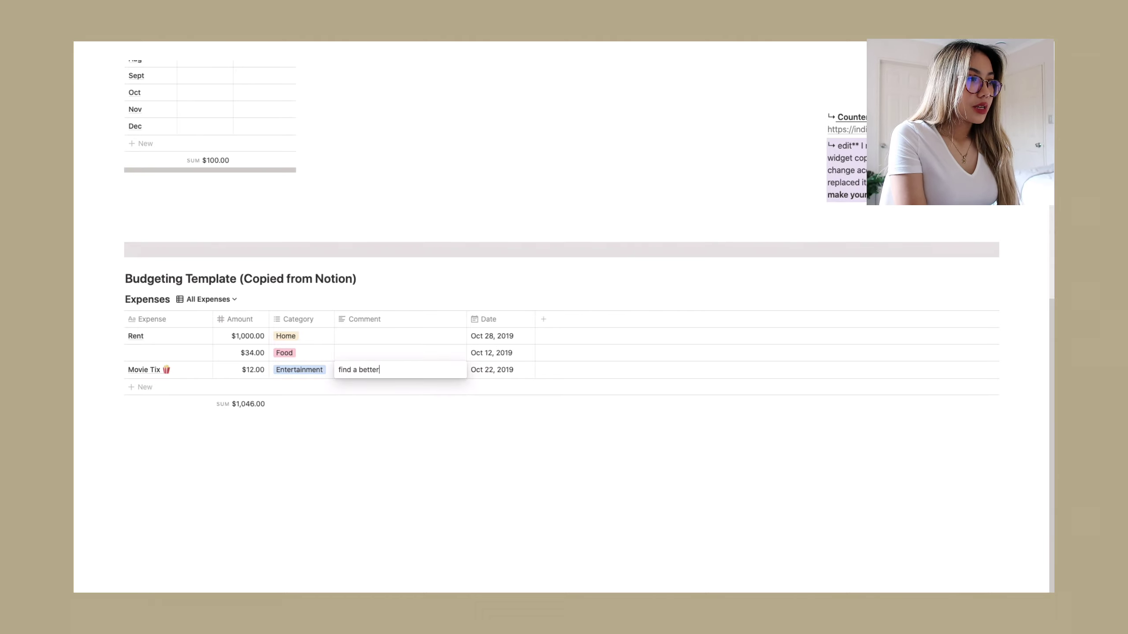
pyautogui.write(' cinema')
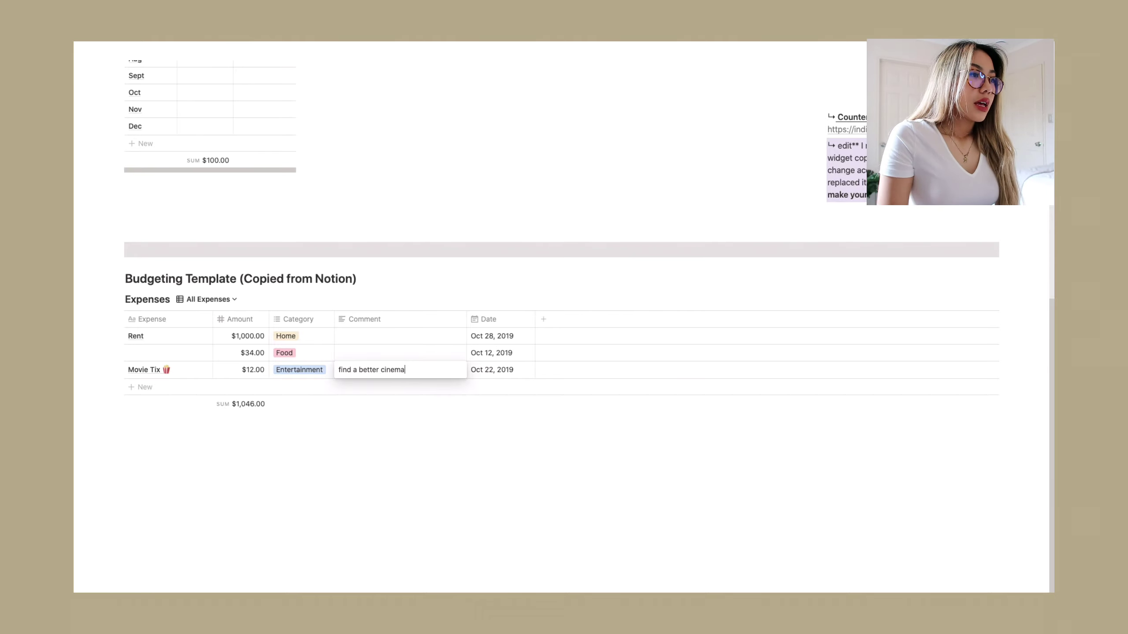
pyautogui.press('Escape')
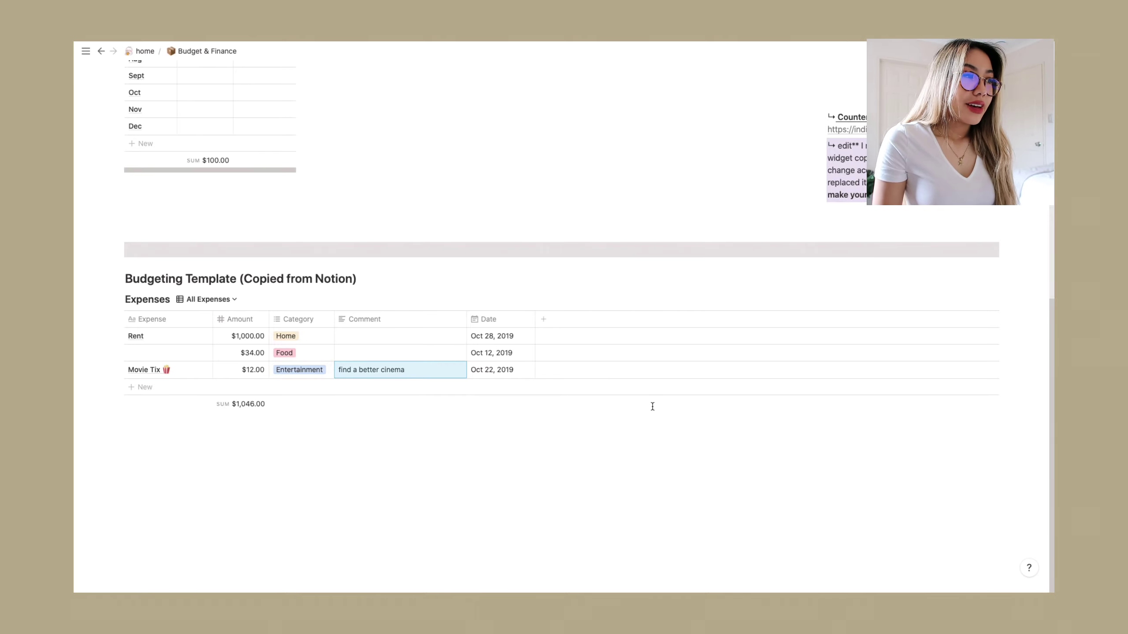
# Peek at the Movie Tix date picker and the Date column options without changing anything.
pyautogui.click(493, 370)
pyautogui.press('Escape')
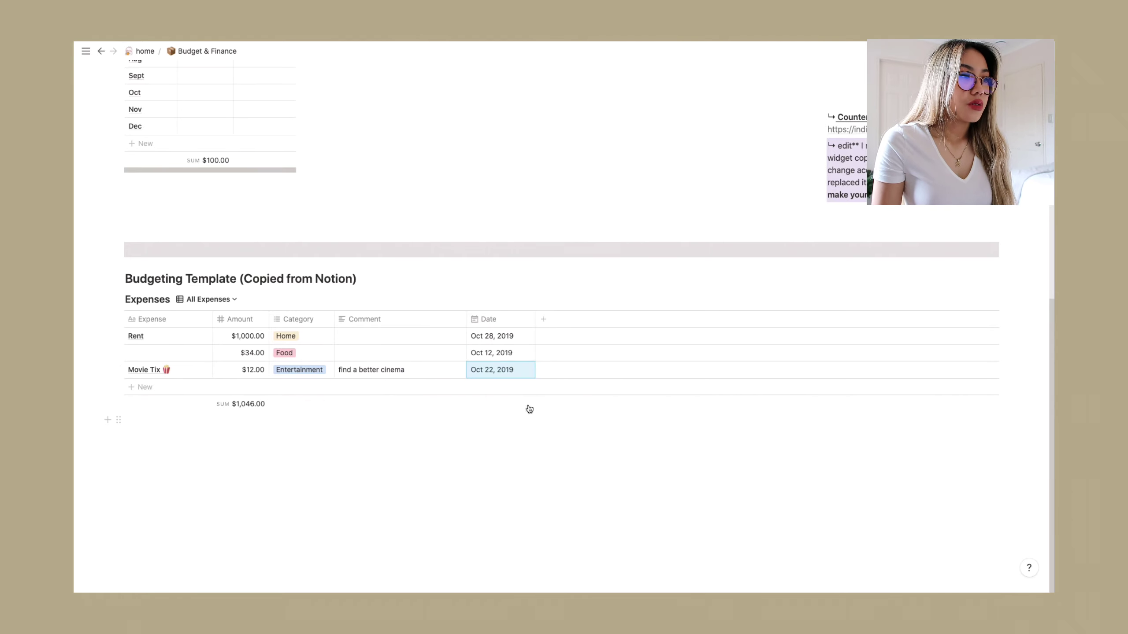
pyautogui.click(512, 319)
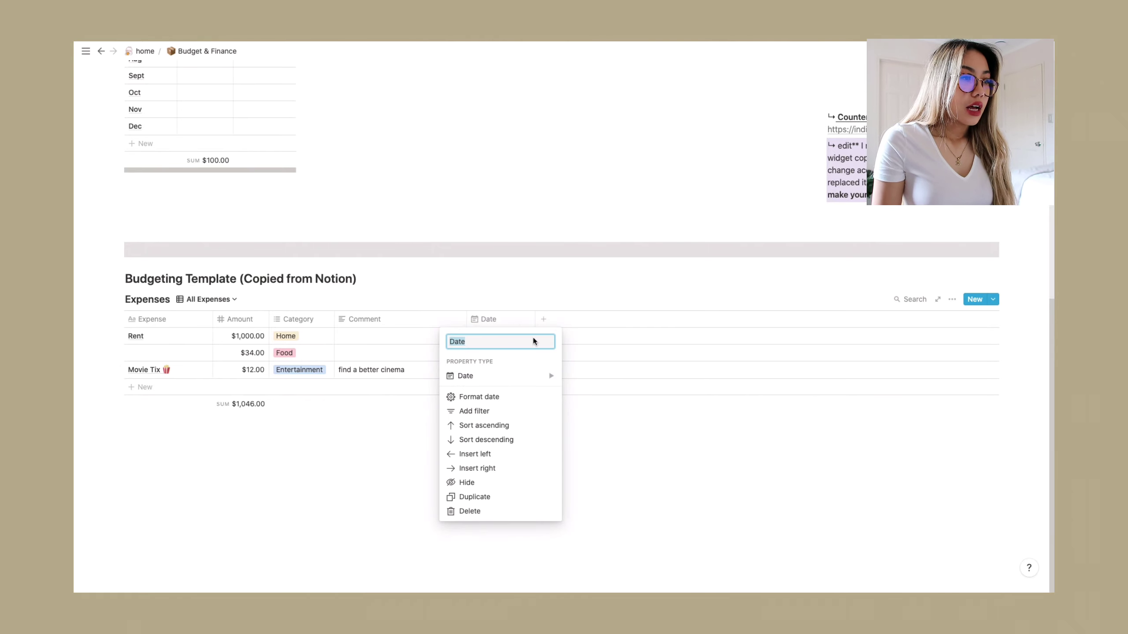
pyautogui.moveTo(532, 377)
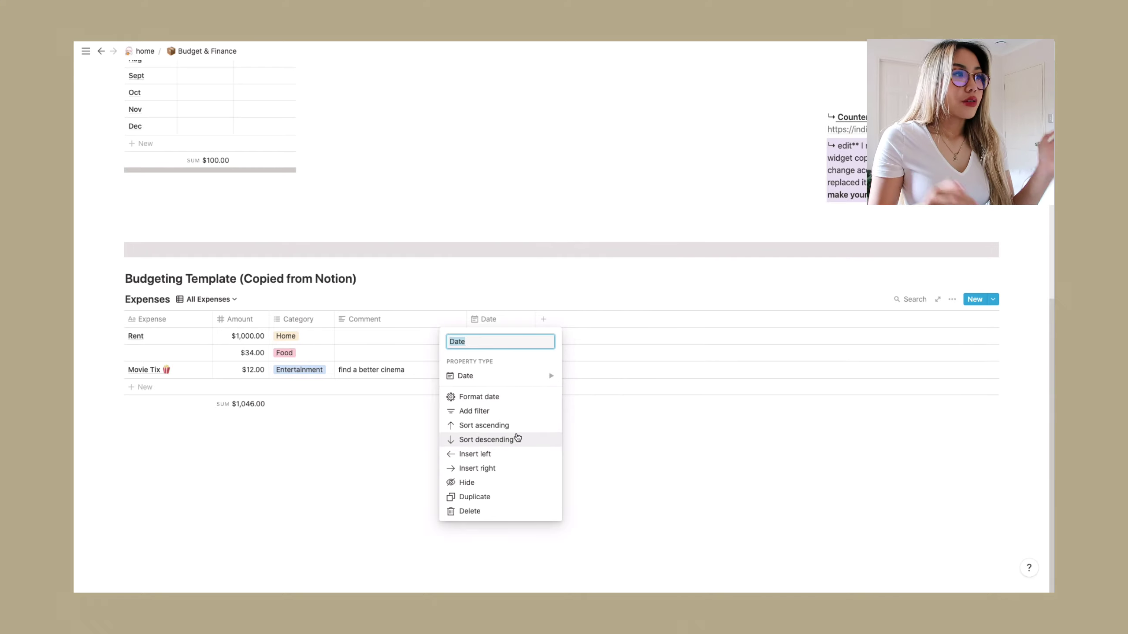
pyautogui.click(657, 277)
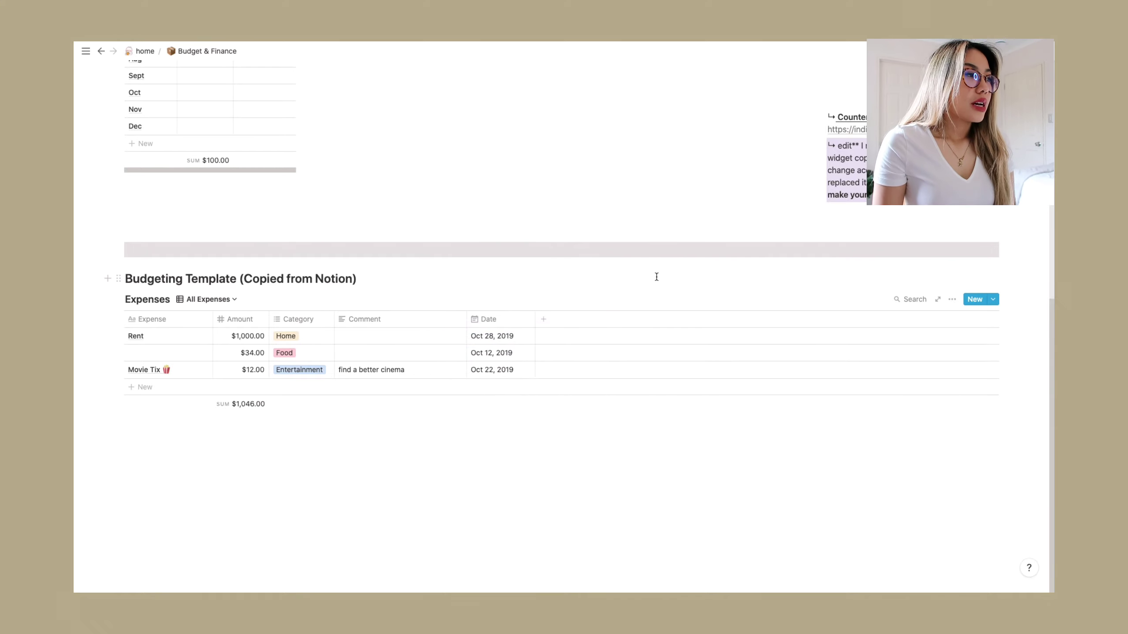
# Go back from Budget & Finance to the home dashboard via the breadcrumb.
pyautogui.moveTo(478, 410)
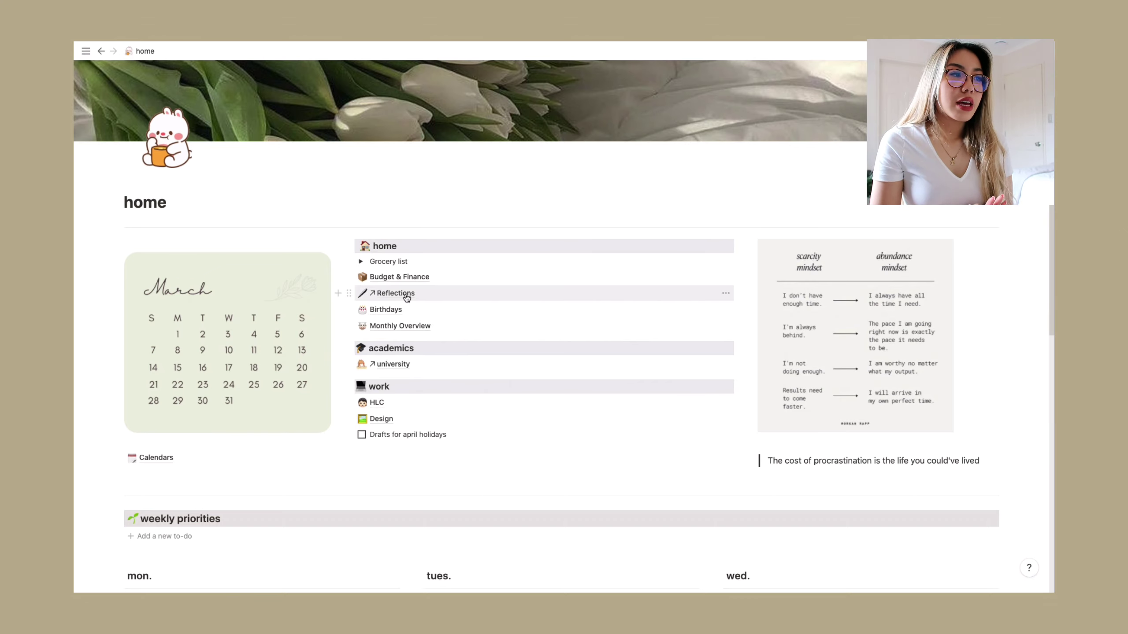
# Open Birthdays, enter 'weights' as Dad's gift idea, and mark his birthday as passed.
pyautogui.click(385, 310)
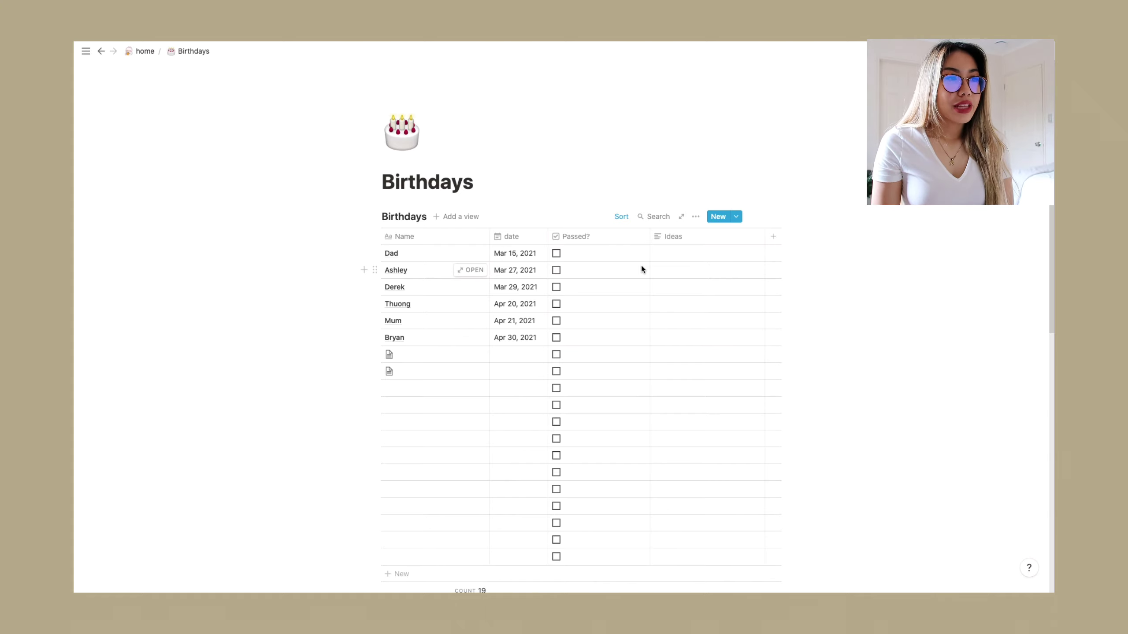
pyautogui.click(691, 259)
pyautogui.write('weights')
pyautogui.press('Escape')
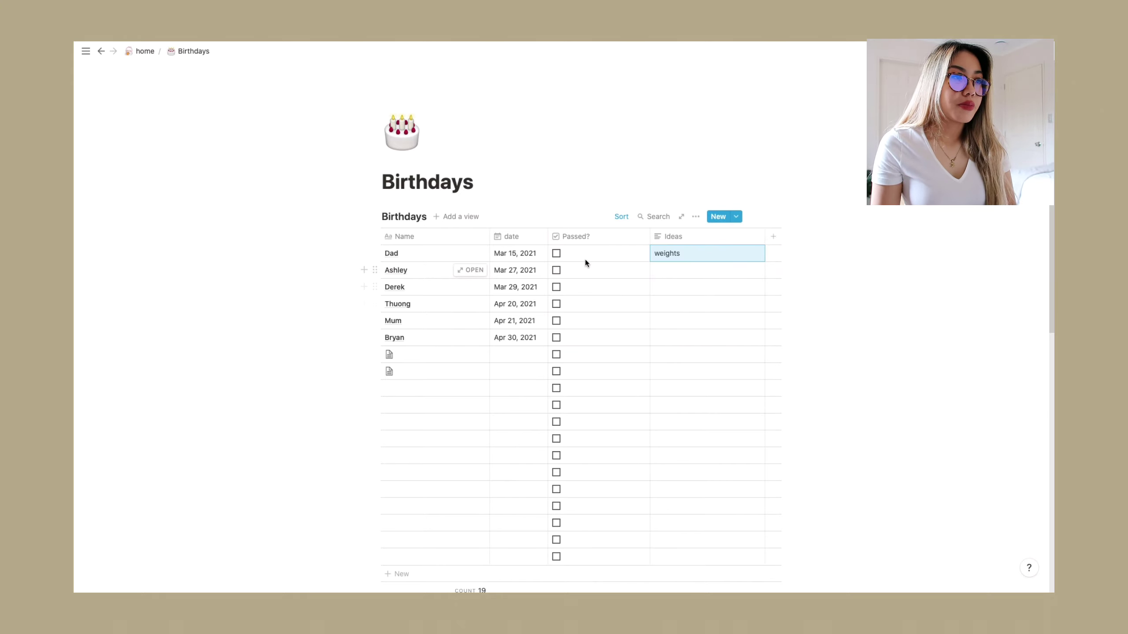
pyautogui.click(556, 254)
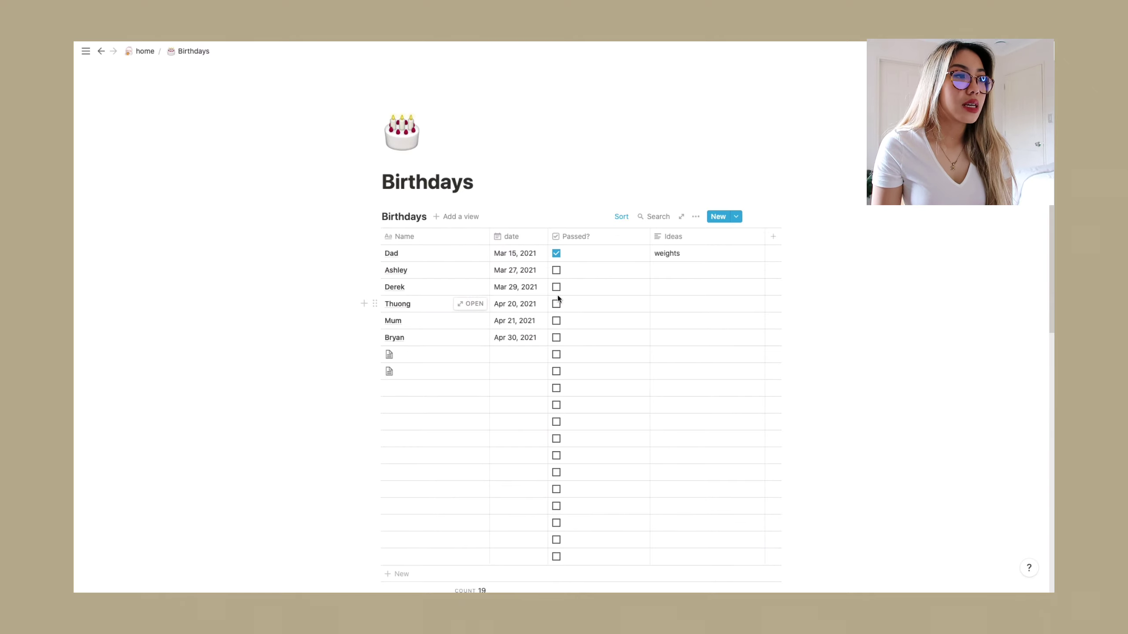
# Open the Mar 29, 2021 birthday entry as a page and click into its empty body.
pyautogui.click(482, 295)
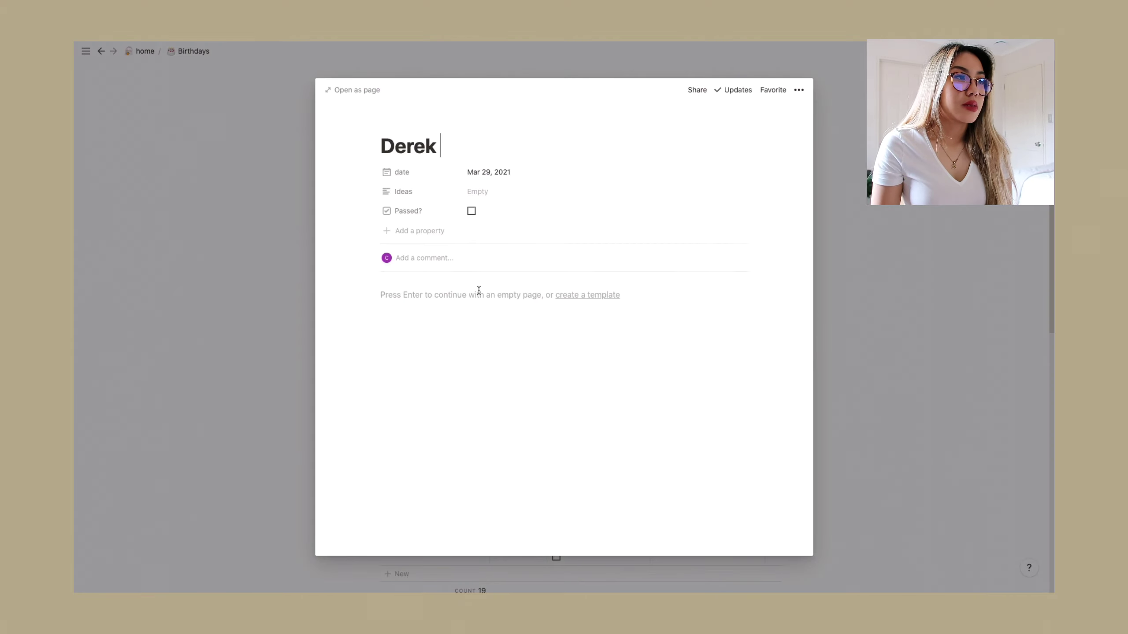
pyautogui.click(489, 301)
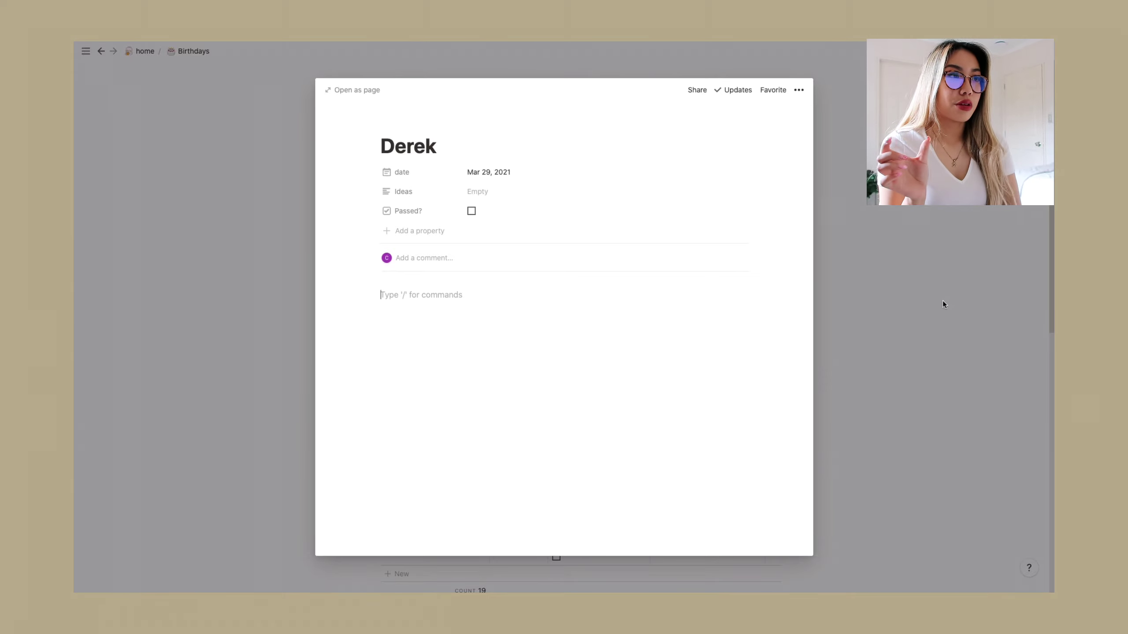
# Open Monthly Overview and add new to-dos, including 'paying for admission', under top tasks.
pyautogui.press('super+bracketleft')
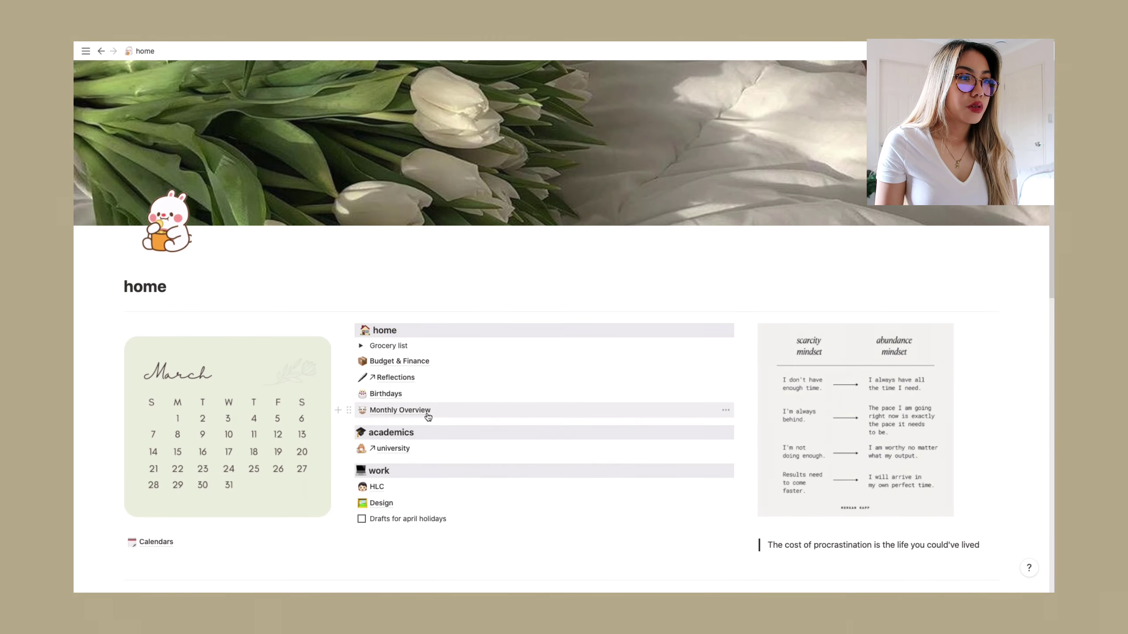
pyautogui.click(400, 409)
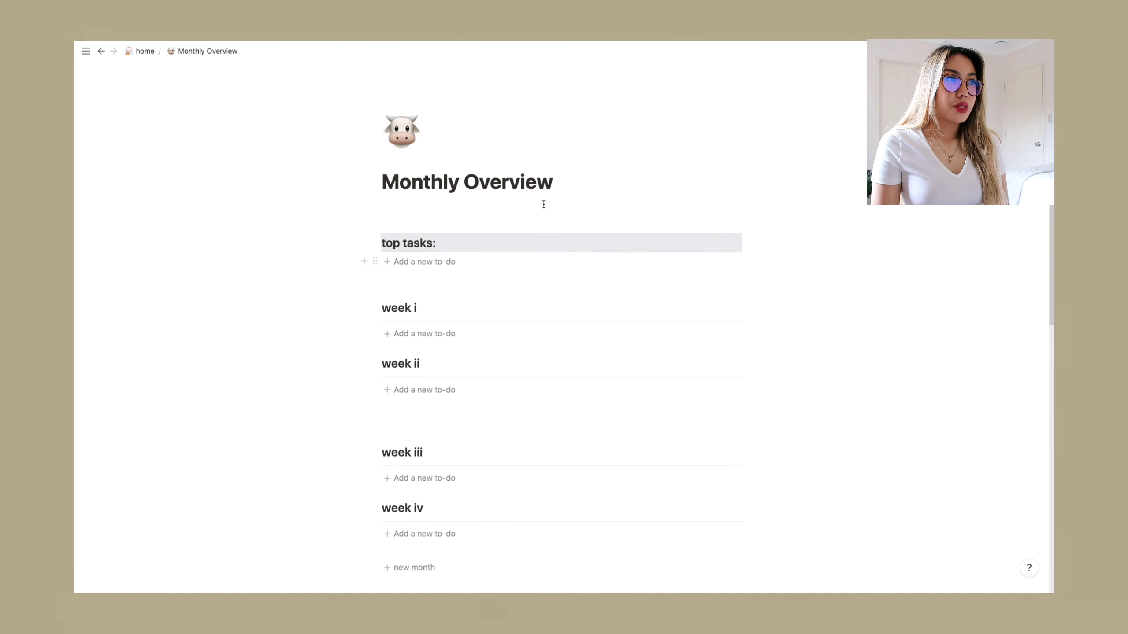
pyautogui.click(537, 264)
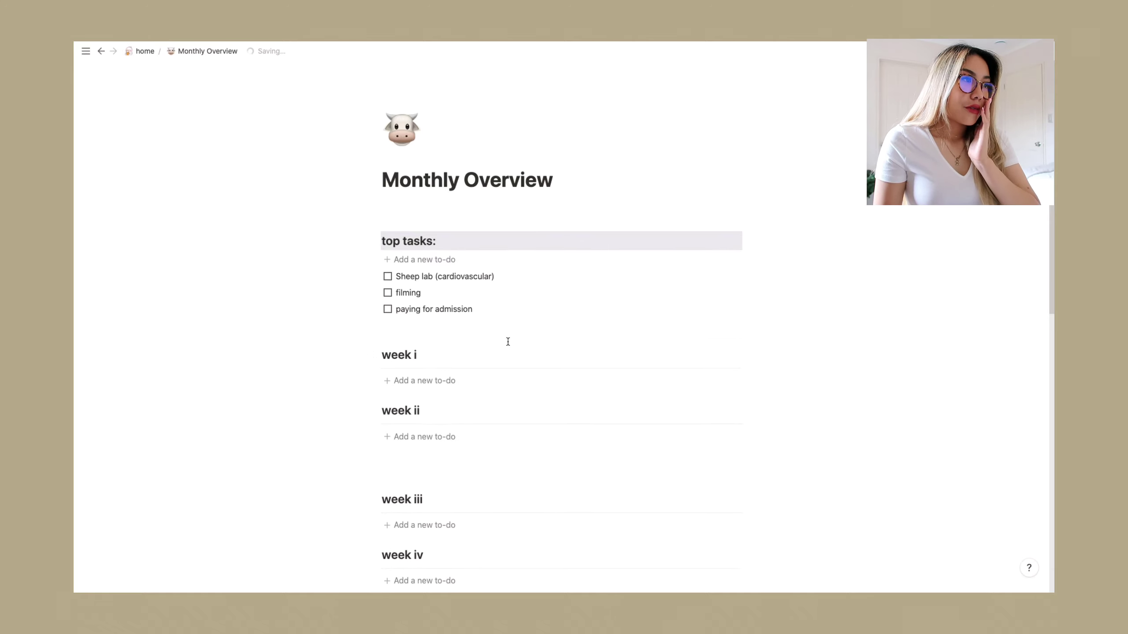
# Move the Sheep lab (cardiovascular) to-do into week i and filming into week ii.
pyautogui.scroll(-2, 384, 158)
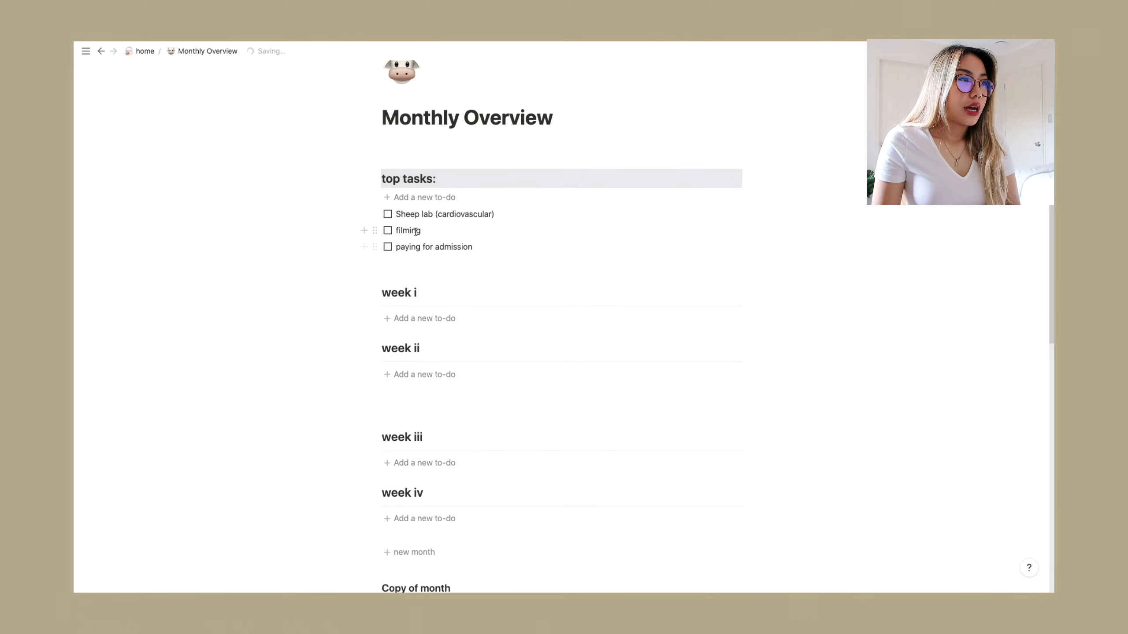
pyautogui.moveTo(374, 215); pyautogui.dragTo(387, 322)
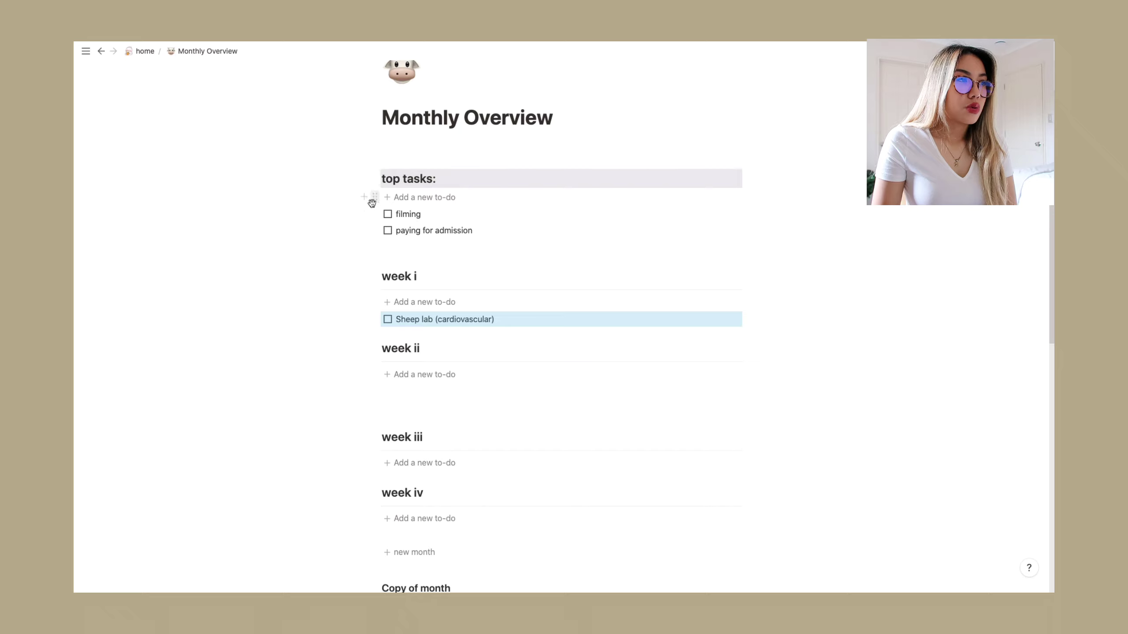
pyautogui.moveTo(377, 215); pyautogui.dragTo(444, 391)
pyautogui.scroll(-3, 537, 346)
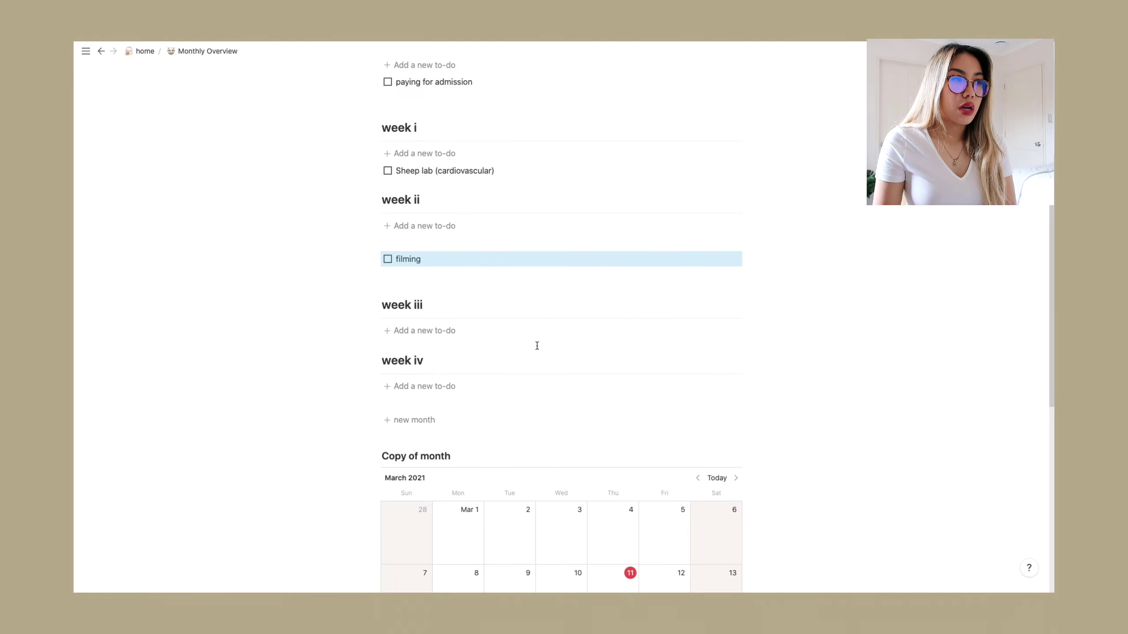
pyautogui.scroll(-4, 602, 360)
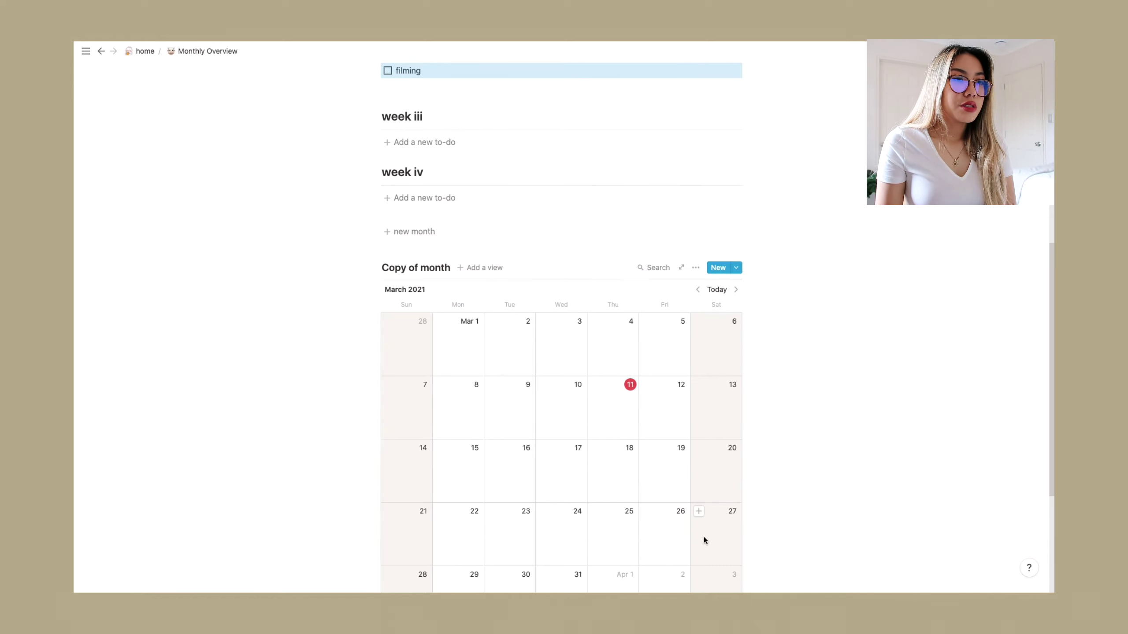
pyautogui.scroll(-2, 665, 477)
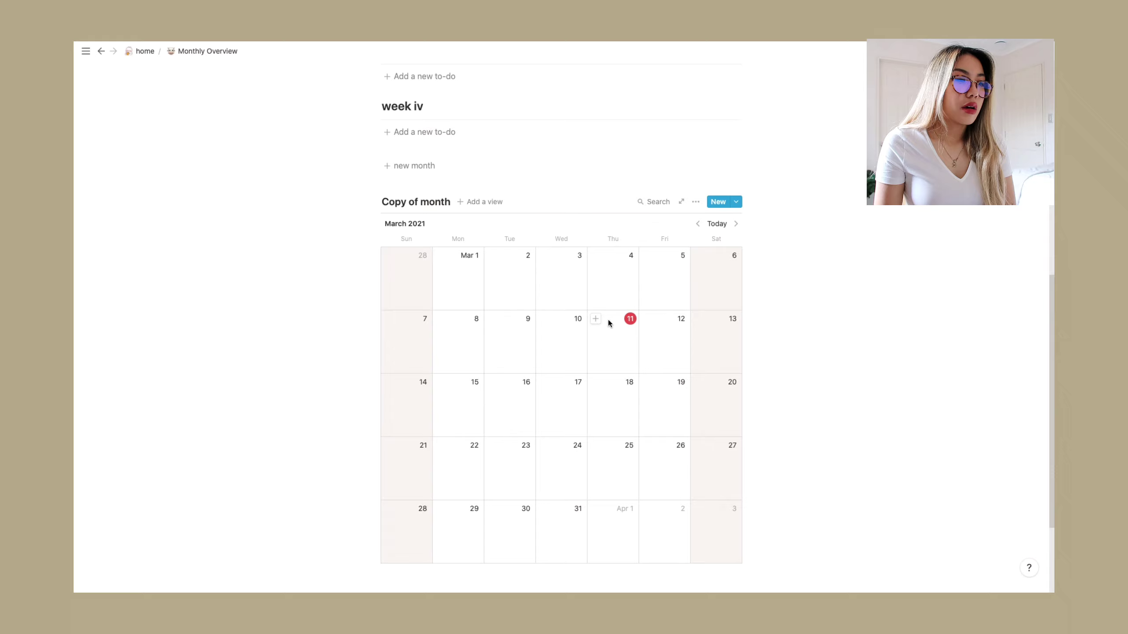
# Start a calendar entry on March 11, then close it unfilled.
pyautogui.click(595, 318)
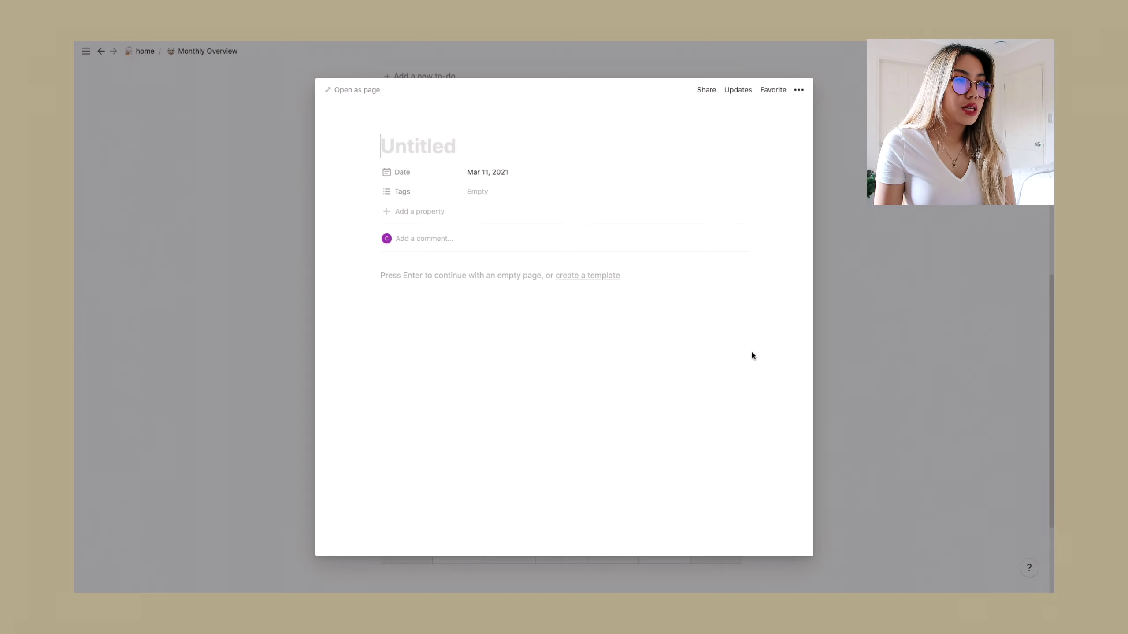
pyautogui.click(846, 314)
pyautogui.scroll(6, 755, 256)
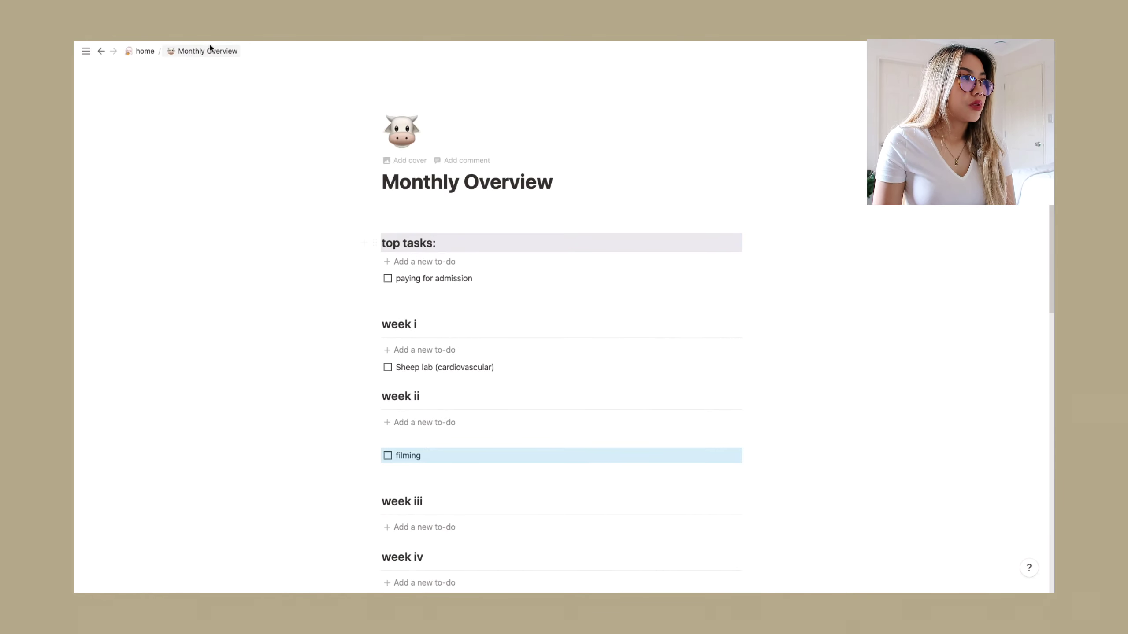
# Return to the home dashboard and scroll to the weekly priorities' day-by-day to-dos.
pyautogui.click(144, 51)
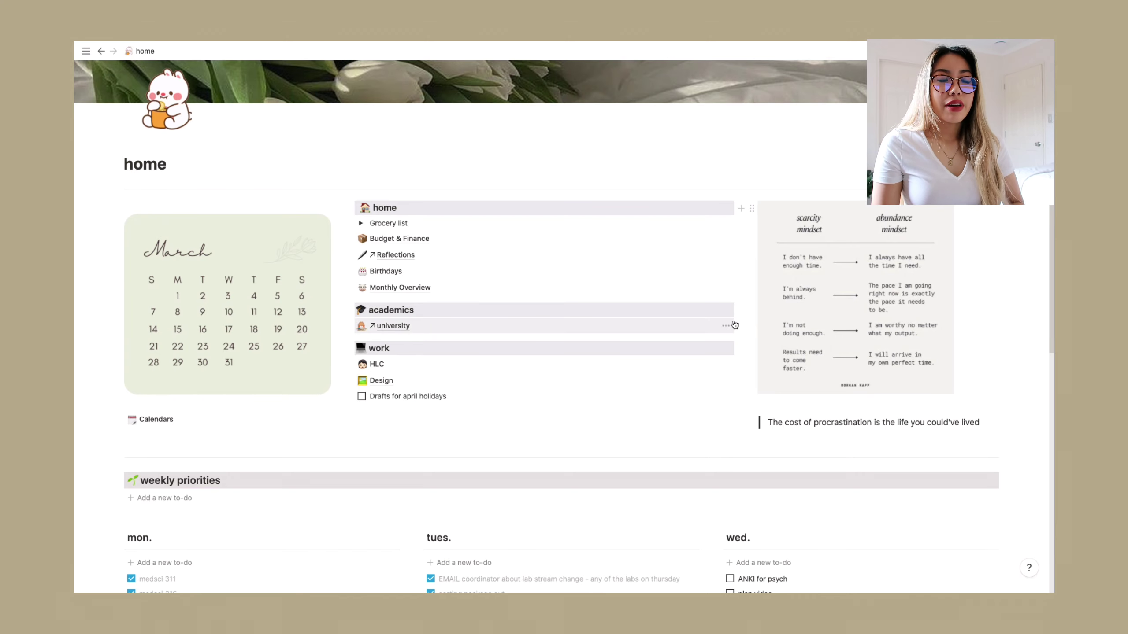
pyautogui.scroll(3, 734, 326)
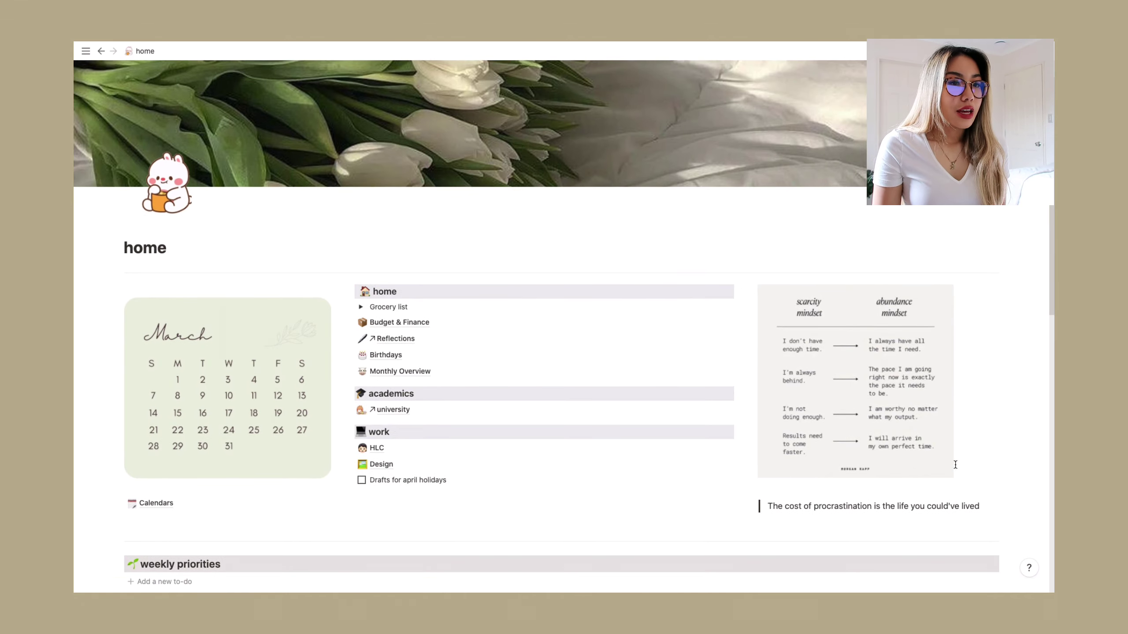
pyautogui.scroll(-1, 984, 504)
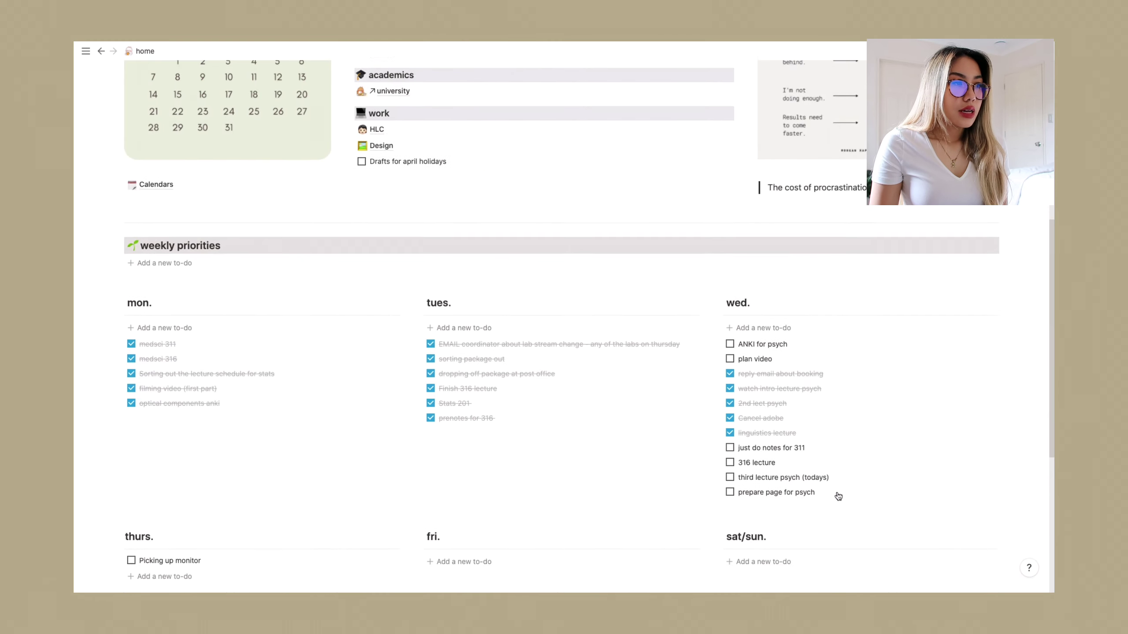
pyautogui.scroll(-5, 838, 496)
pyautogui.scroll(2, 837, 493)
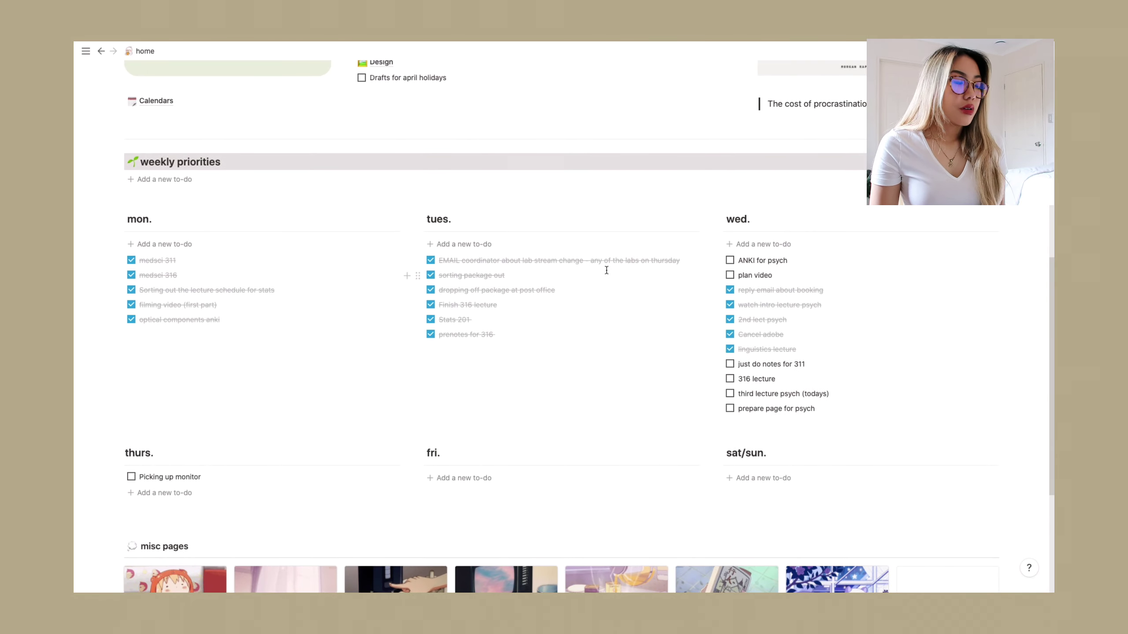
# Add 'filming video' and 'lab work' to-dos under weekly priorities.
pyautogui.click(260, 179)
pyautogui.write('filmin')
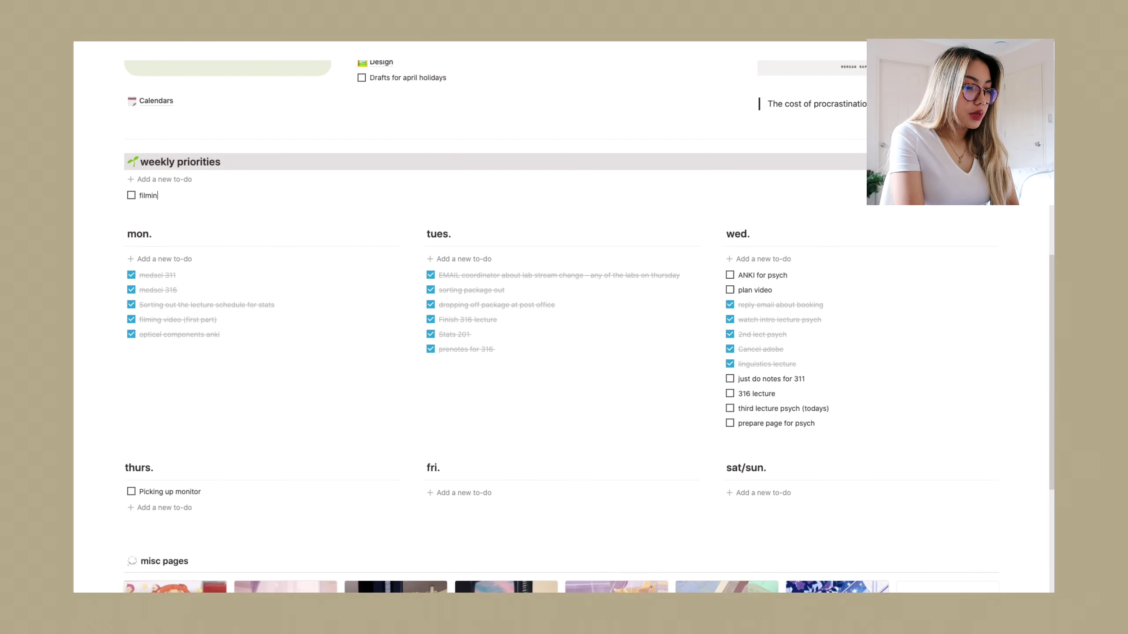
pyautogui.write('g video')
pyautogui.press('Return')
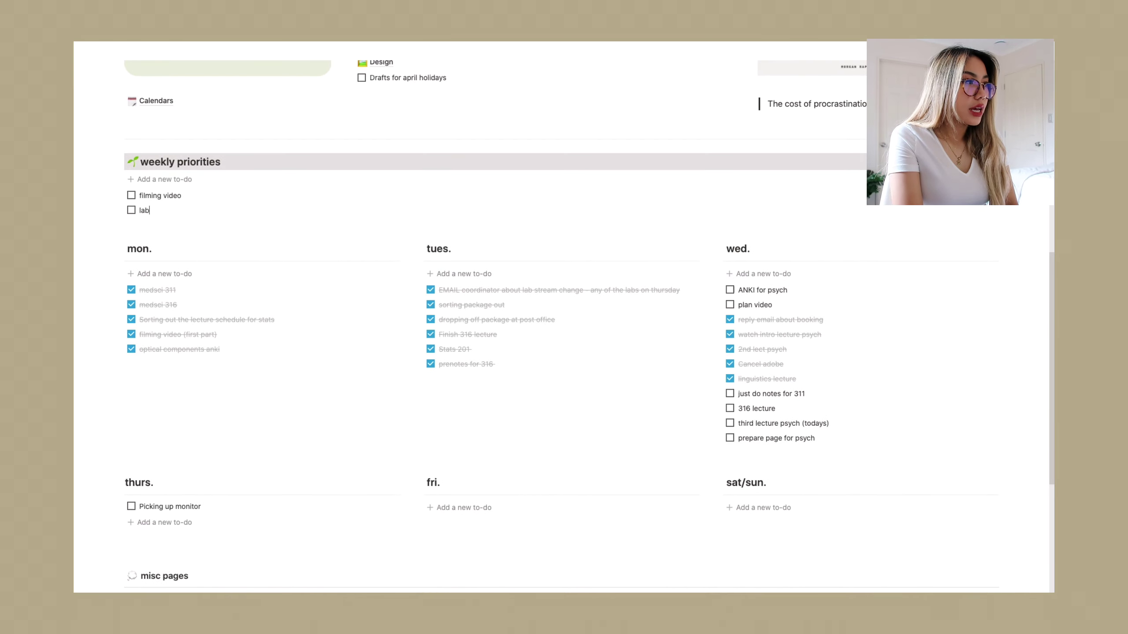
pyautogui.write('lab work')
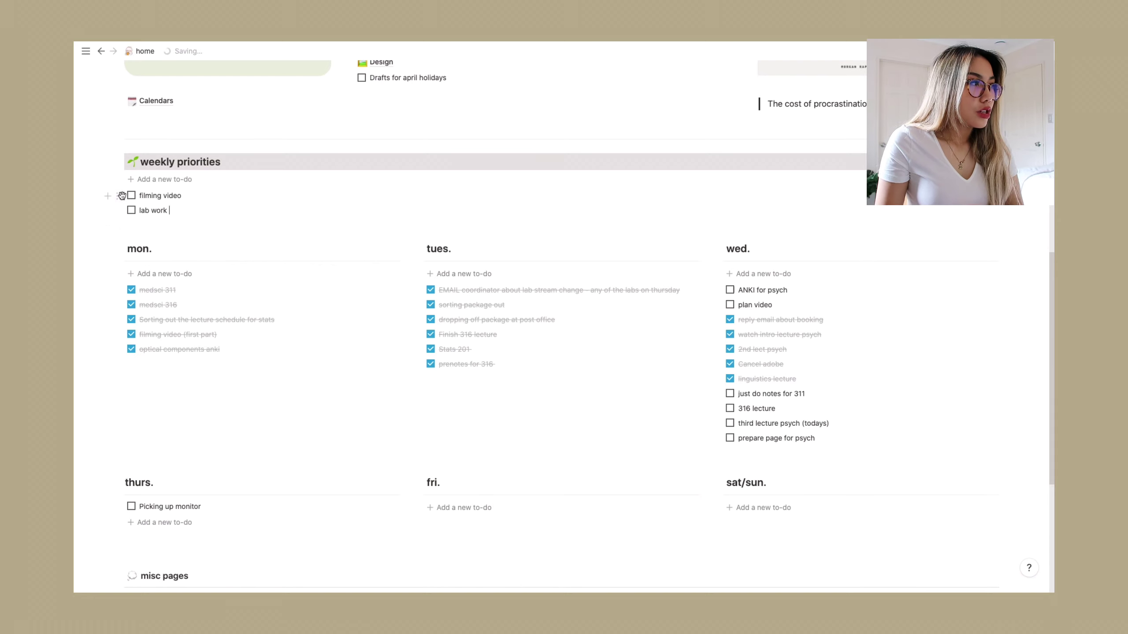
# Move 'filming video' into the fri. column and toggle 'third lecture psych (todays)' on and off.
pyautogui.moveTo(119, 196); pyautogui.dragTo(451, 529)
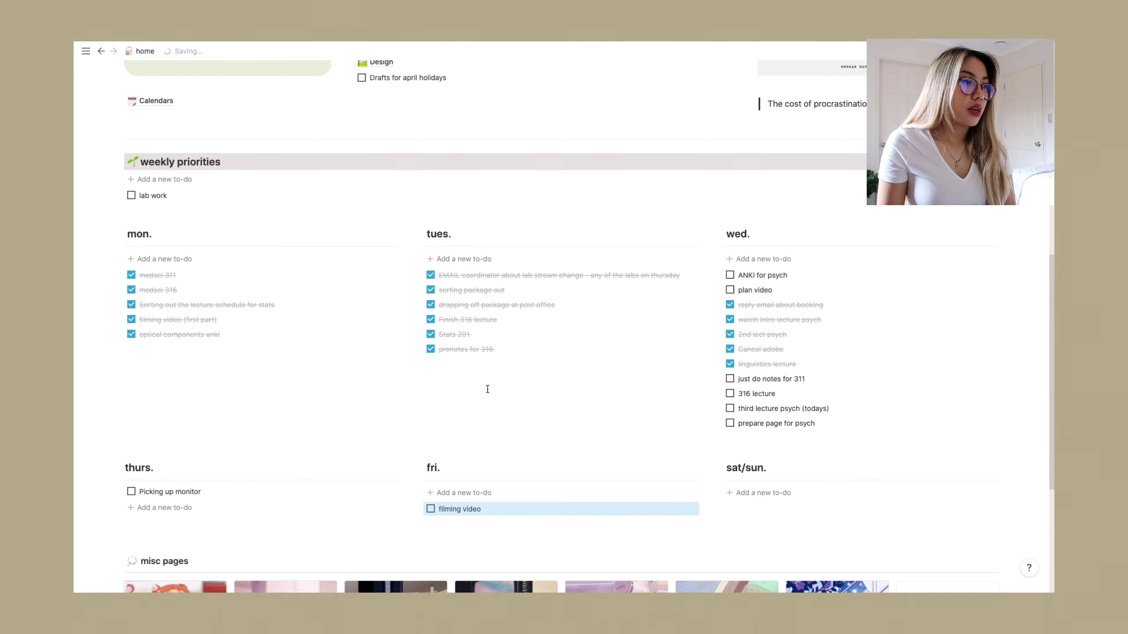
pyautogui.scroll(-3, 508, 386)
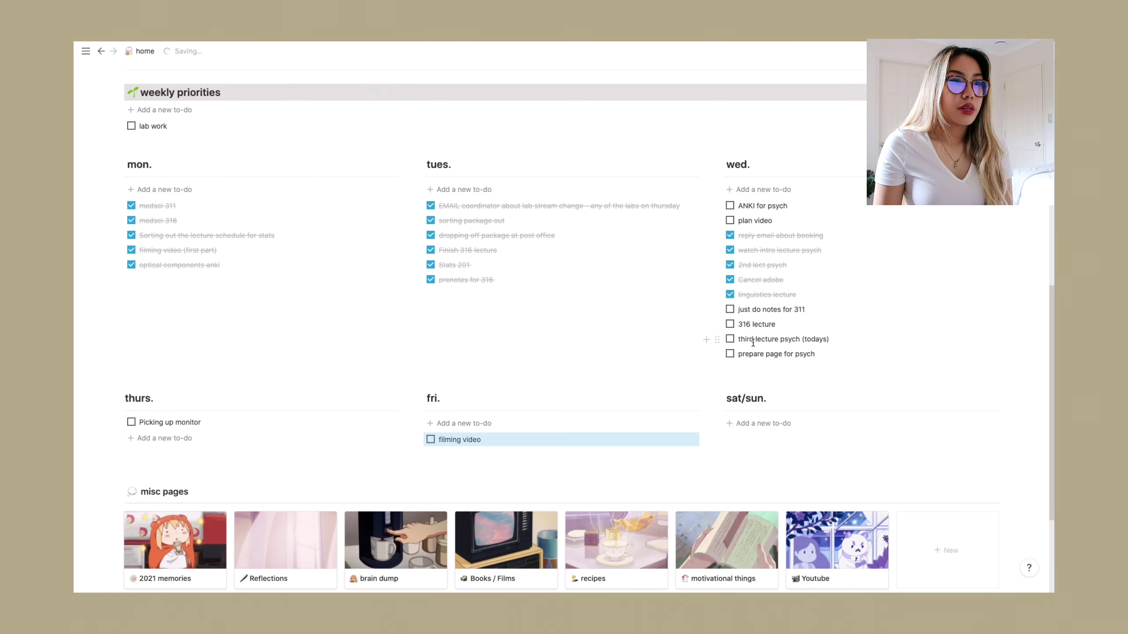
pyautogui.click(730, 339)
pyautogui.click(730, 340)
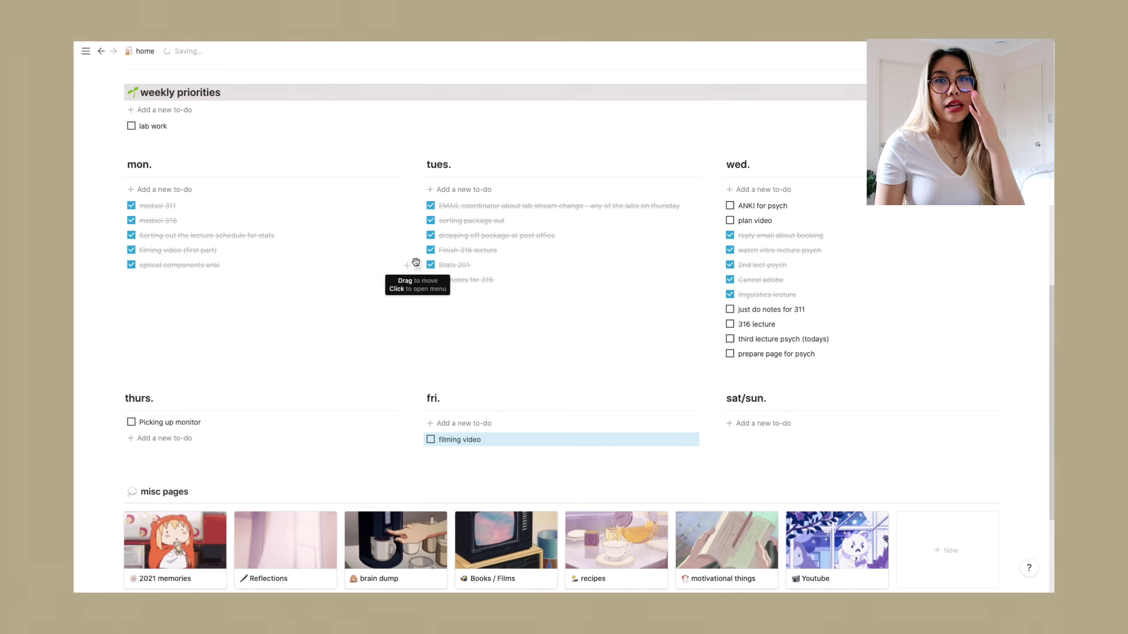
pyautogui.scroll(2, 719, 362)
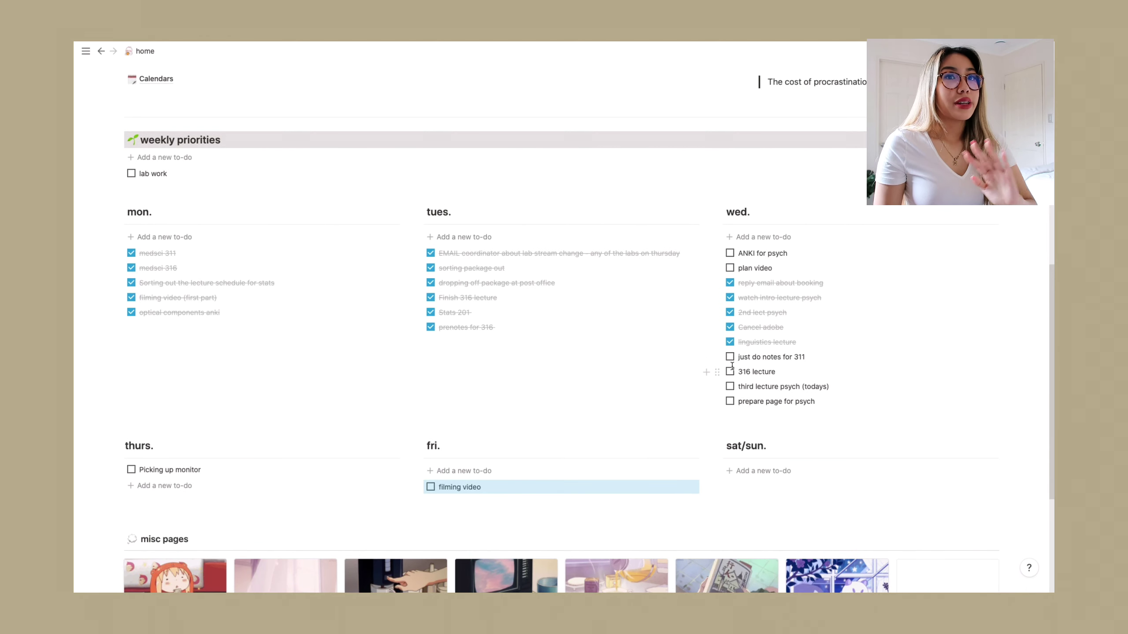
pyautogui.click(717, 401)
pyautogui.scroll(-5, 730, 402)
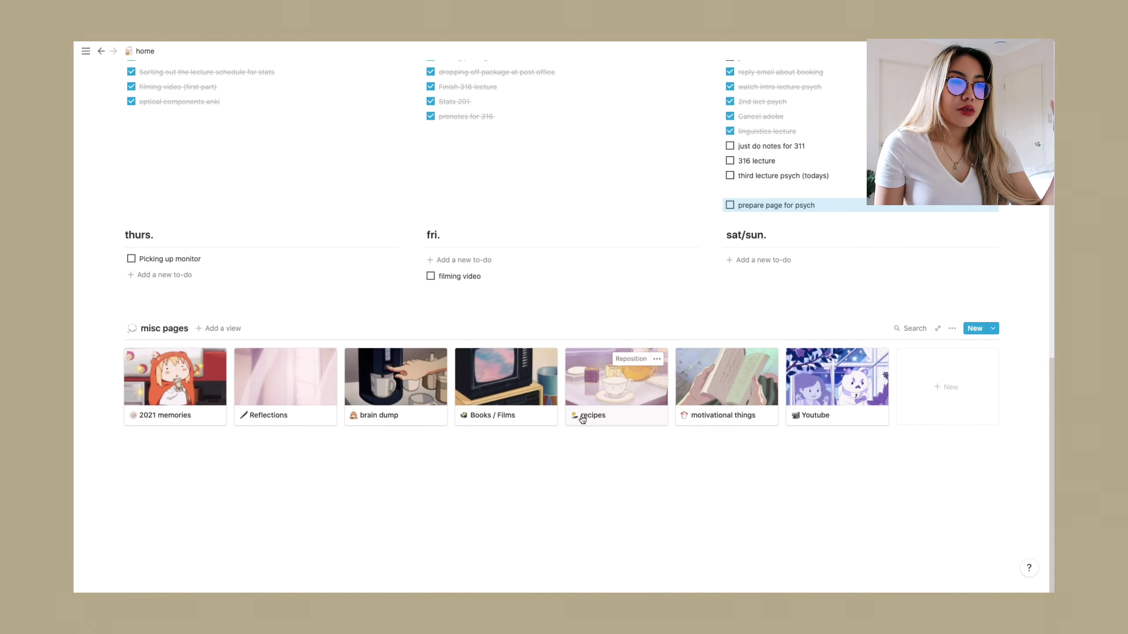
pyautogui.click(521, 390)
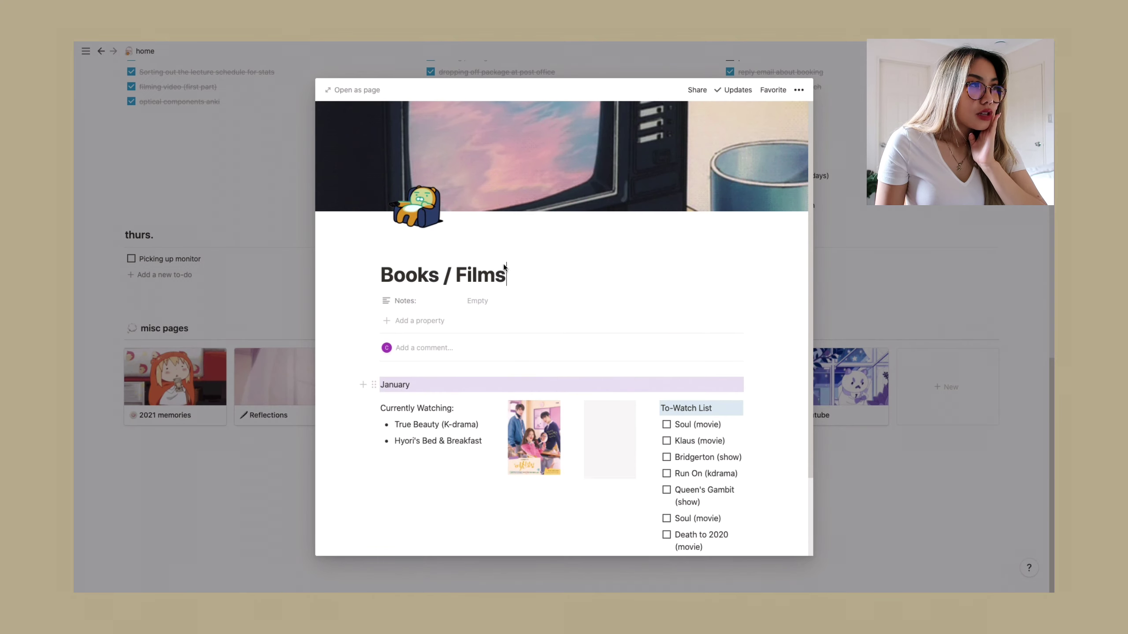
pyautogui.click(370, 91)
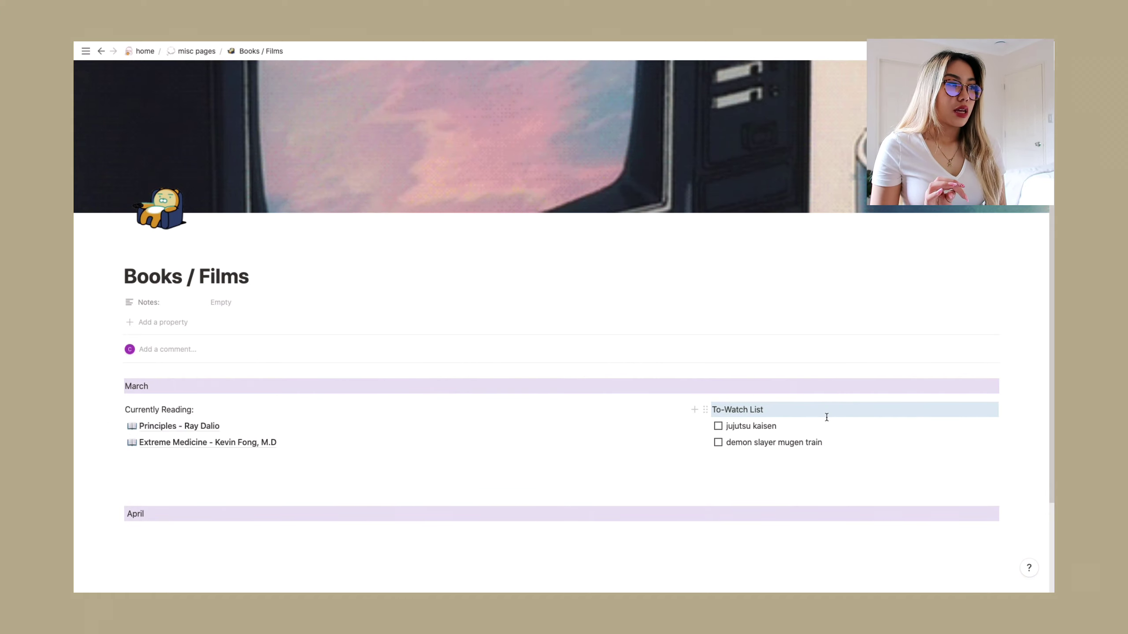
pyautogui.click(189, 427)
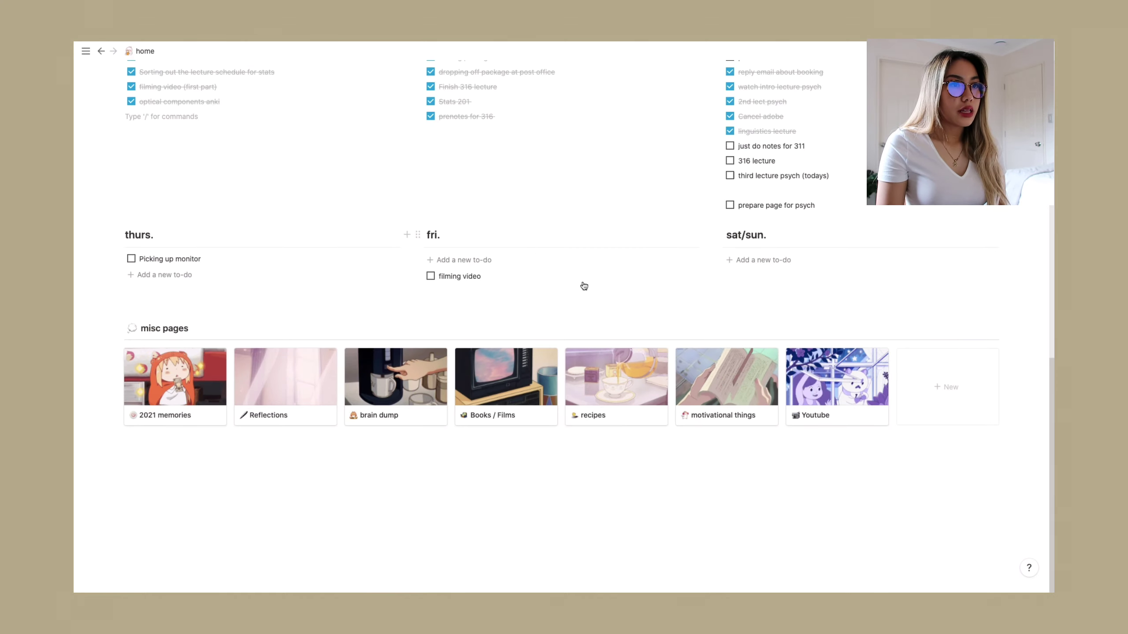
# Scroll back to the top of home and open the university page under Academics.
pyautogui.scroll(5, 719, 315)
pyautogui.scroll(8, 720, 316)
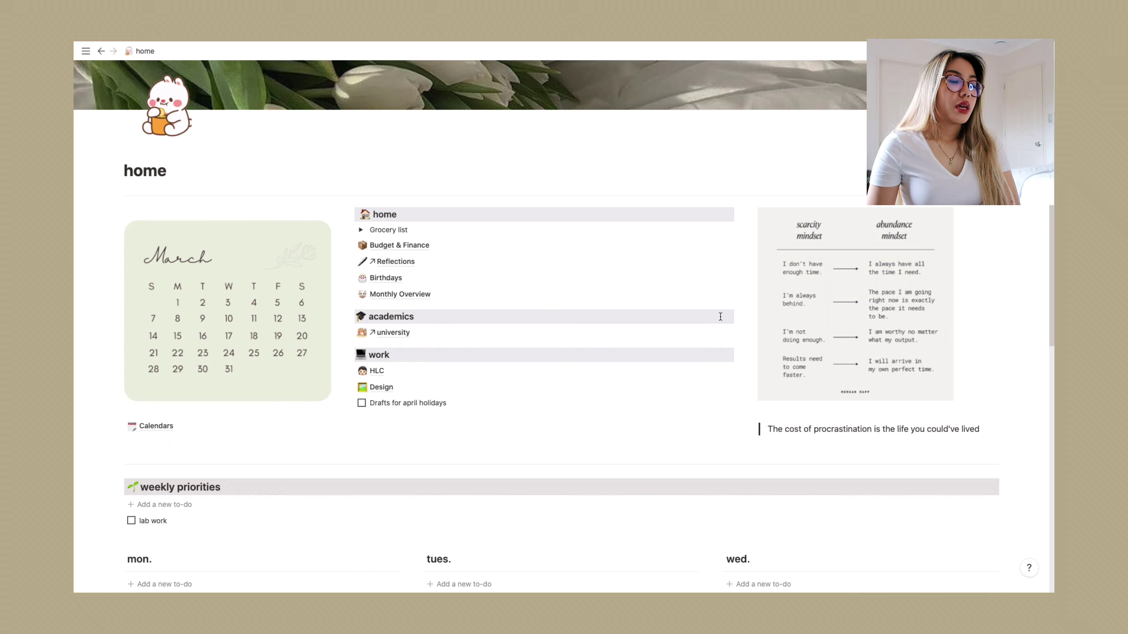
pyautogui.scroll(-2, 734, 337)
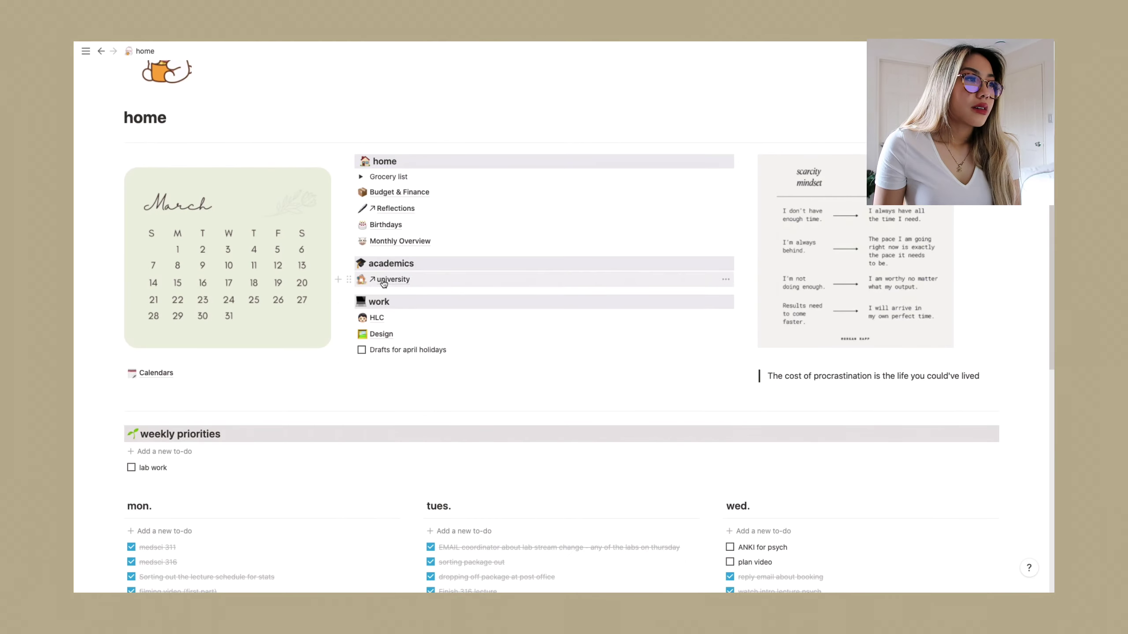
pyautogui.click(392, 279)
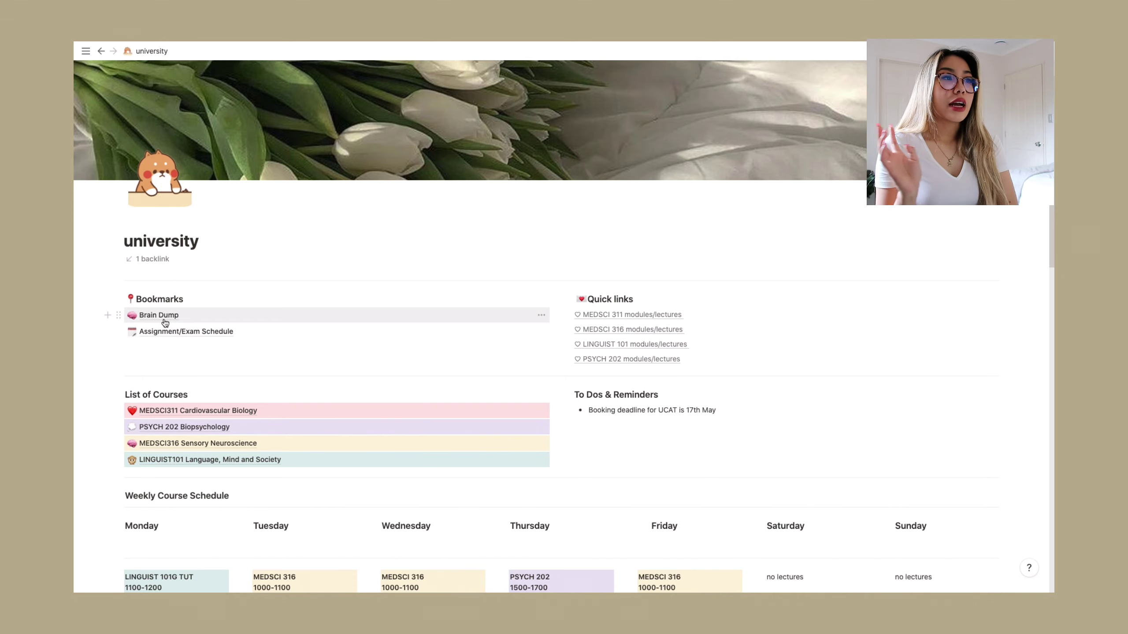
# Open the Assignment/Exam Schedule bookmark and scroll through its Fall 2020 task list.
pyautogui.click(219, 334)
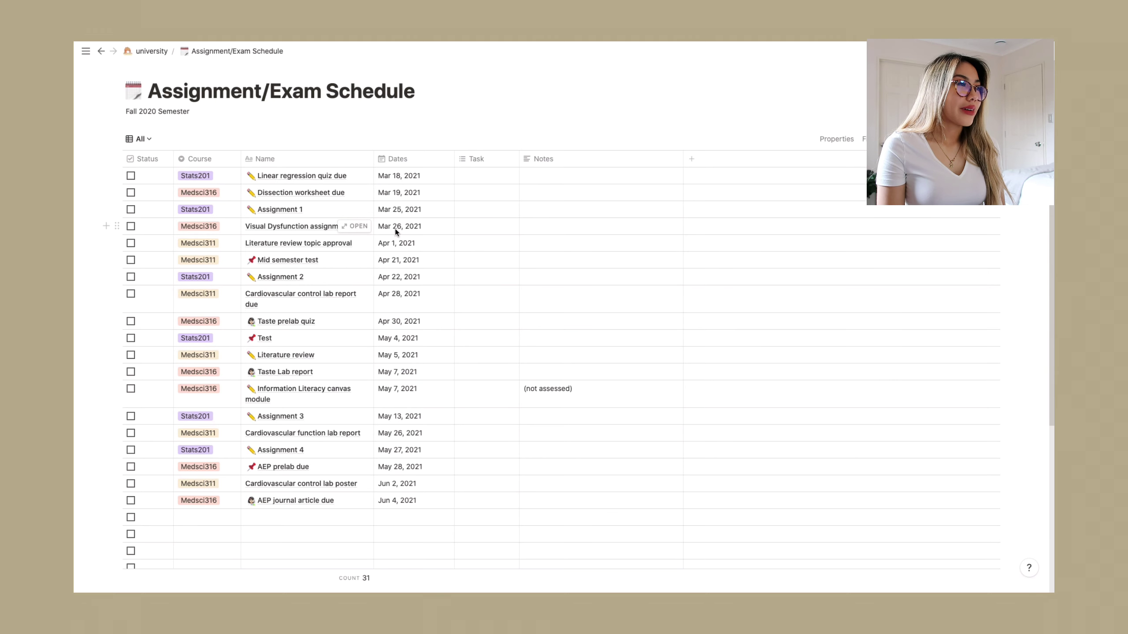
pyautogui.scroll(-1, 349, 402)
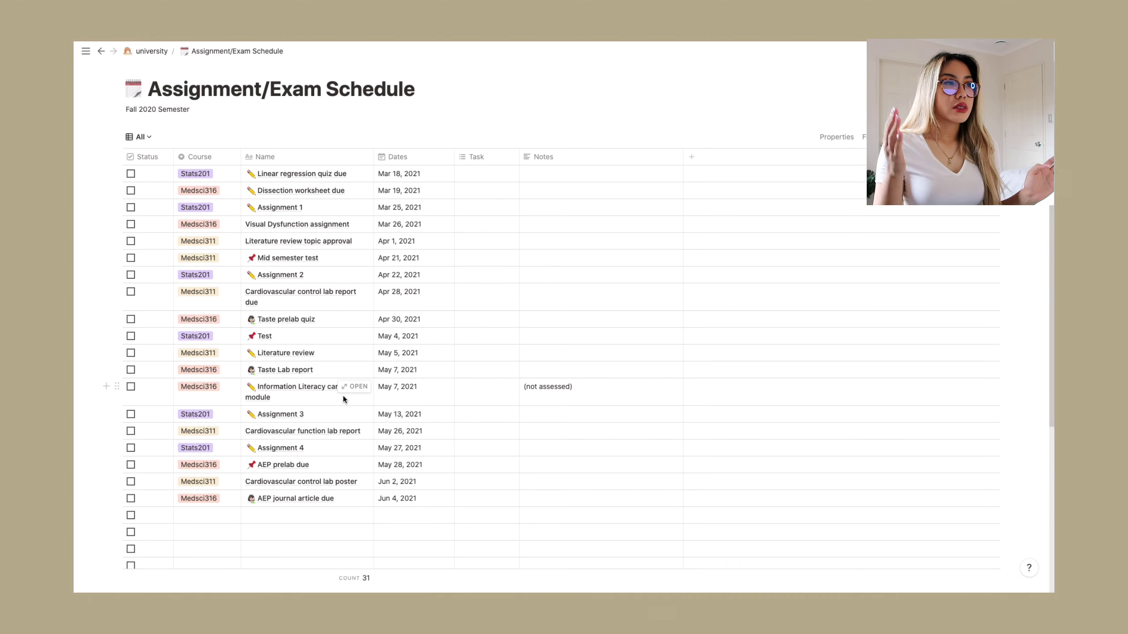
# Fill the empty row with course Medsci311, name 'Lab report due' and date Mar 25, 2021.
pyautogui.click(209, 521)
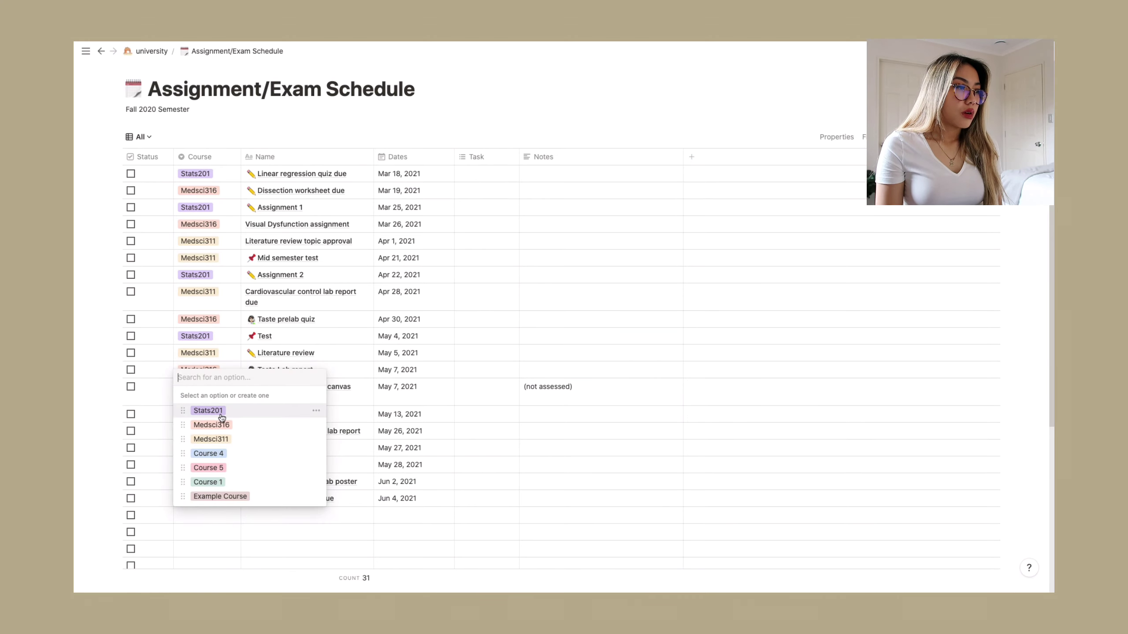
pyautogui.click(229, 439)
pyautogui.click(300, 513)
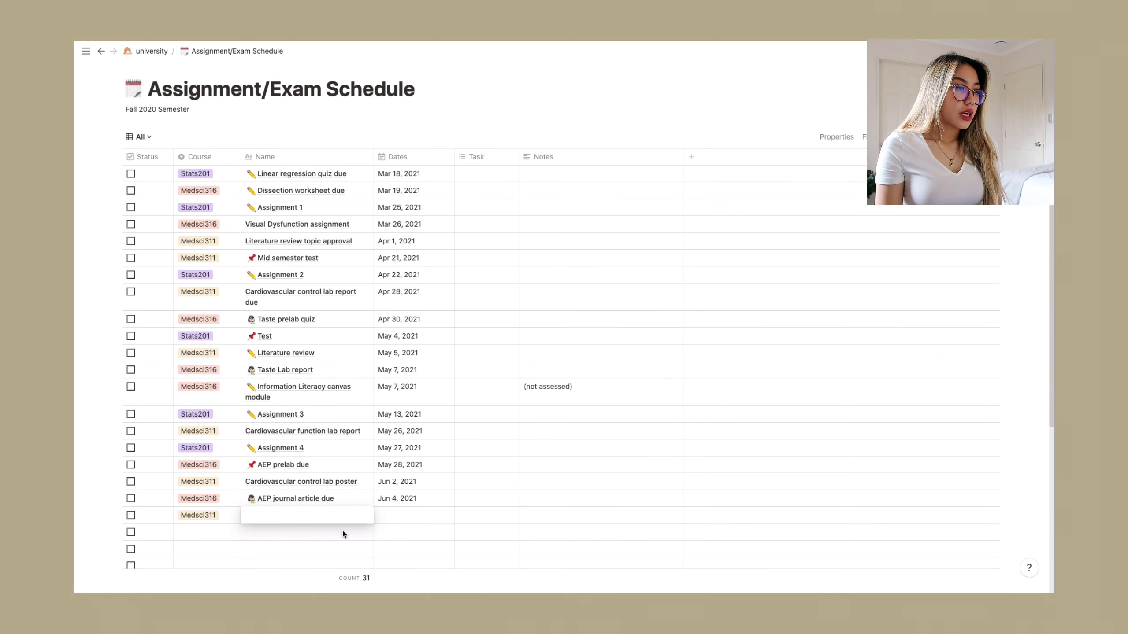
pyautogui.write('Lab report due')
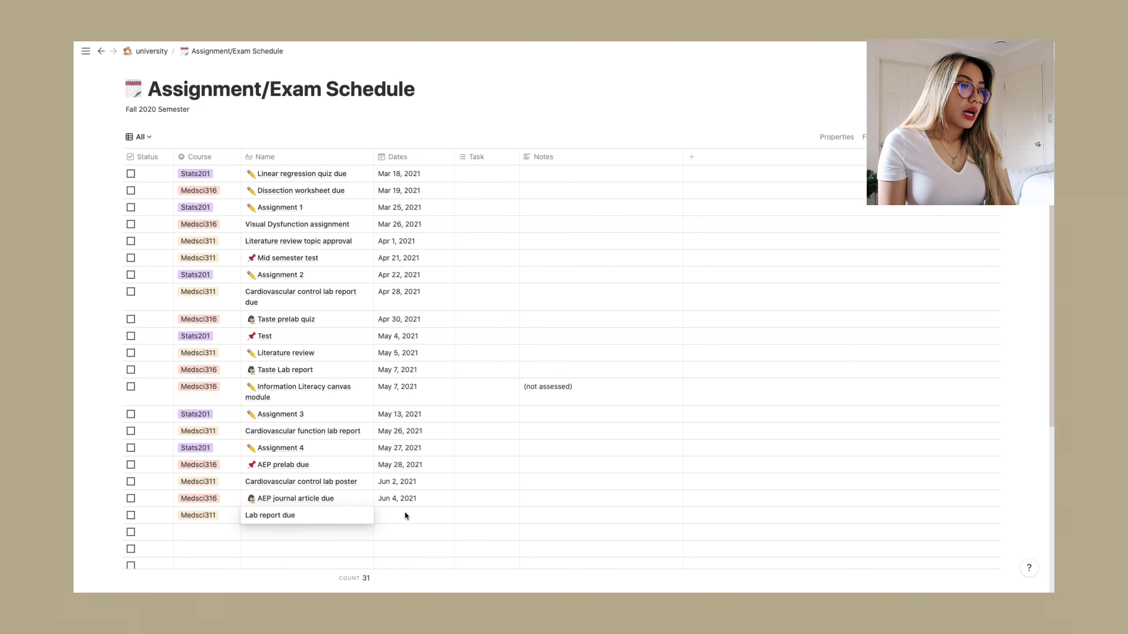
pyautogui.press('Escape')
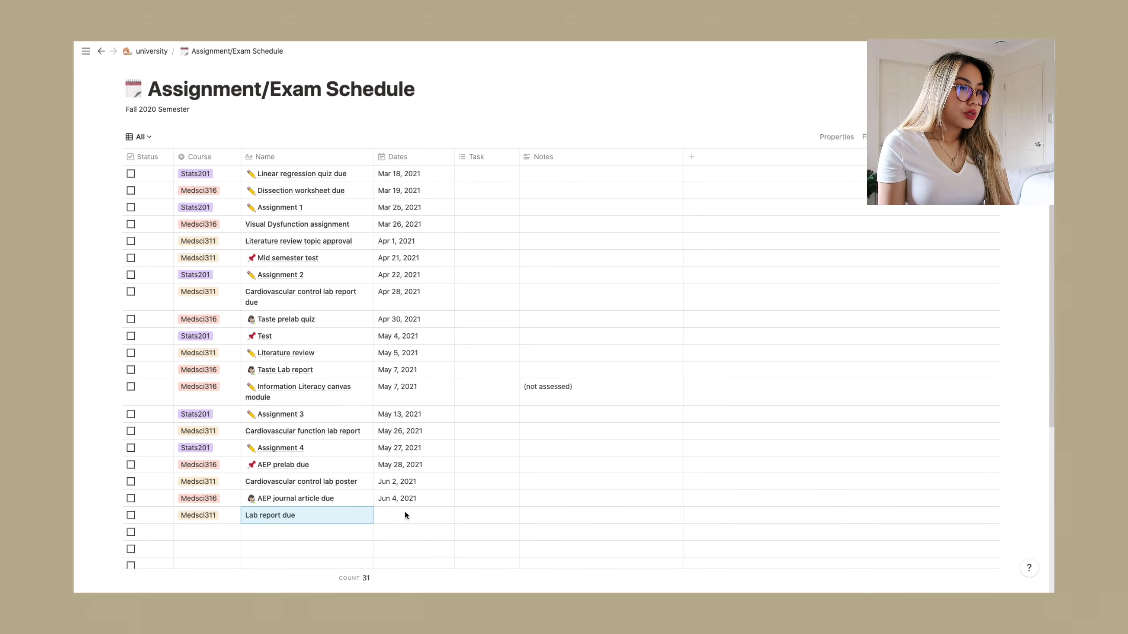
pyautogui.click(404, 510)
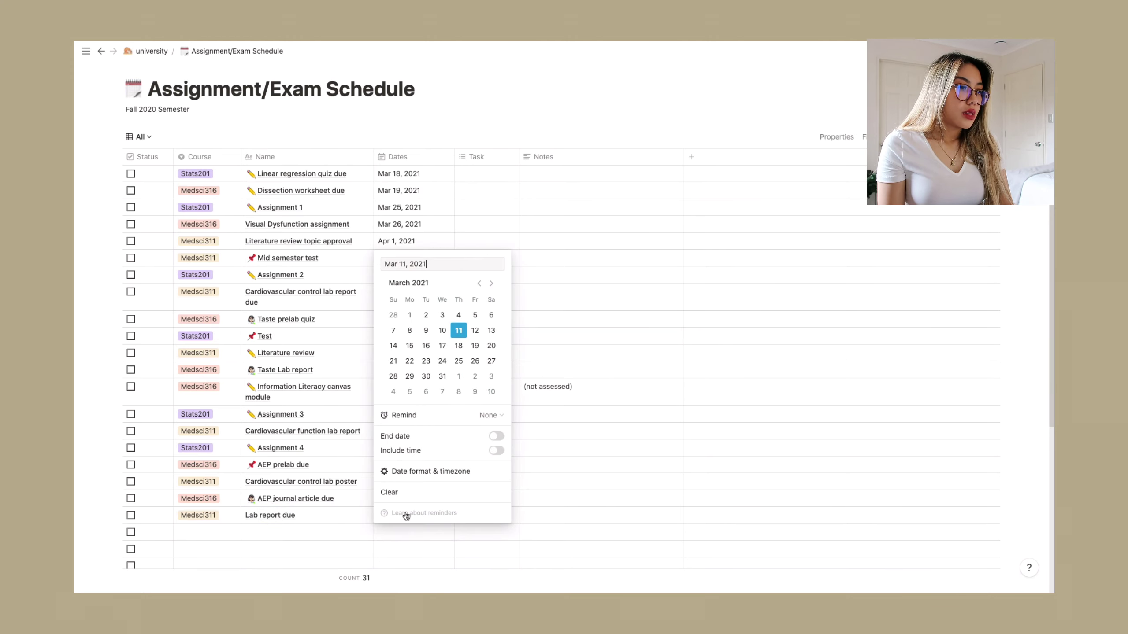
pyautogui.click(464, 364)
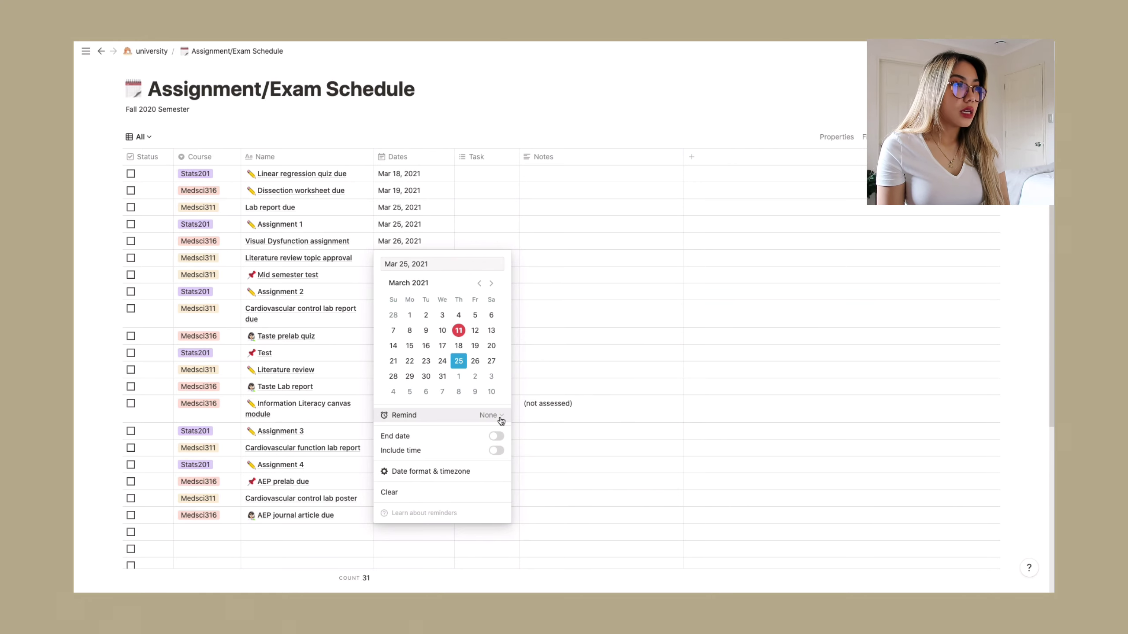
pyautogui.press('Escape')
# Check the task type and note fields for Lab report due, leaving both empty.
pyautogui.click(497, 208)
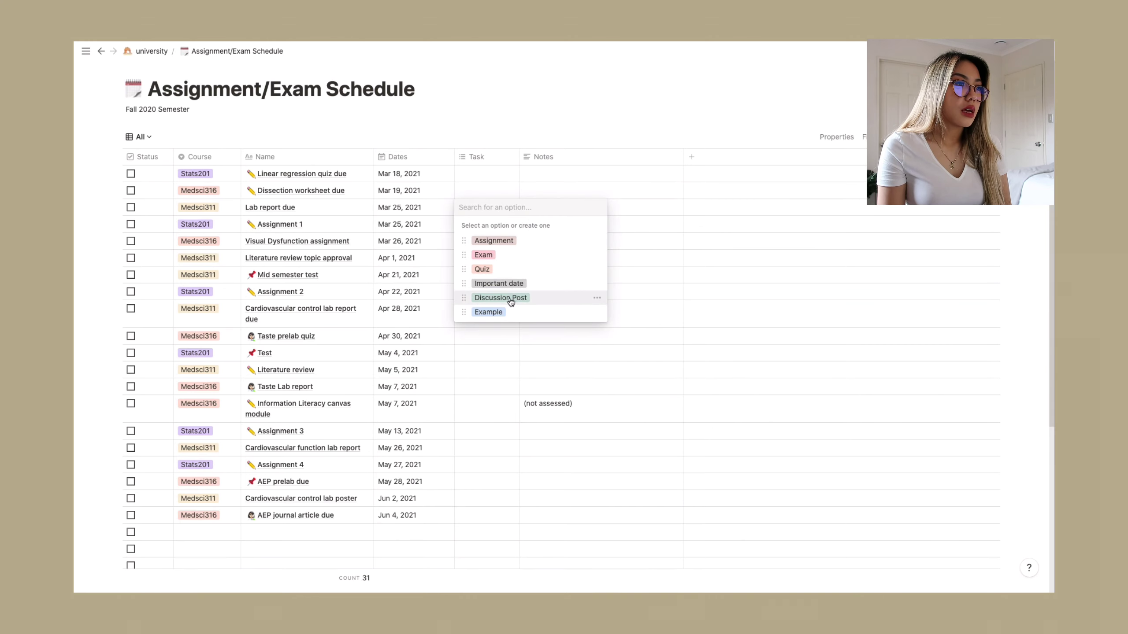
pyautogui.click(657, 202)
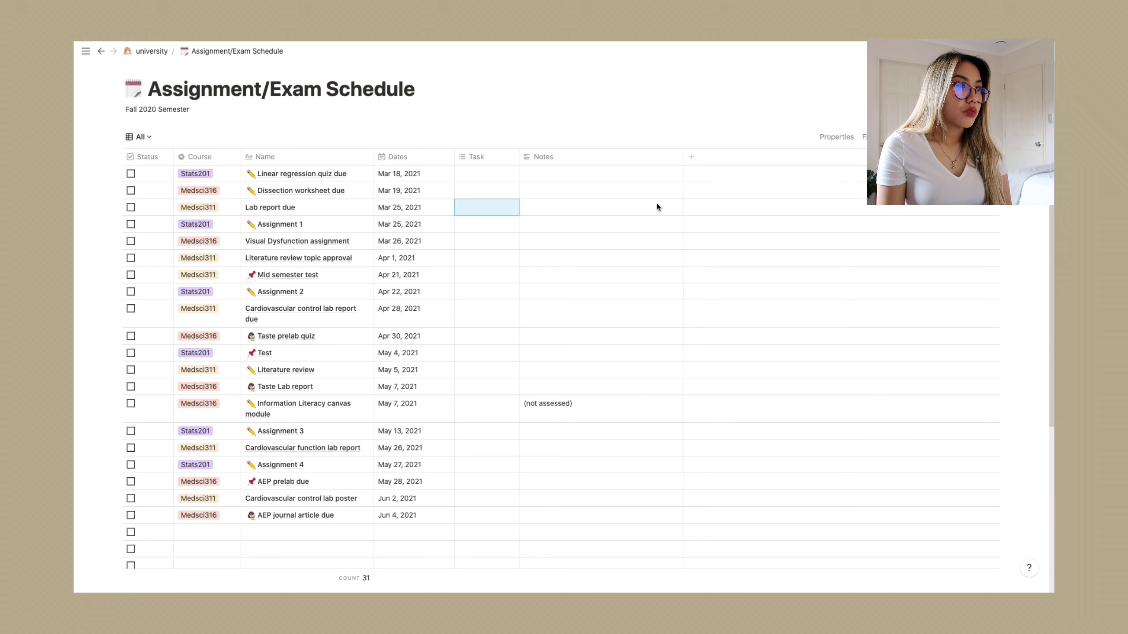
pyautogui.click(654, 205)
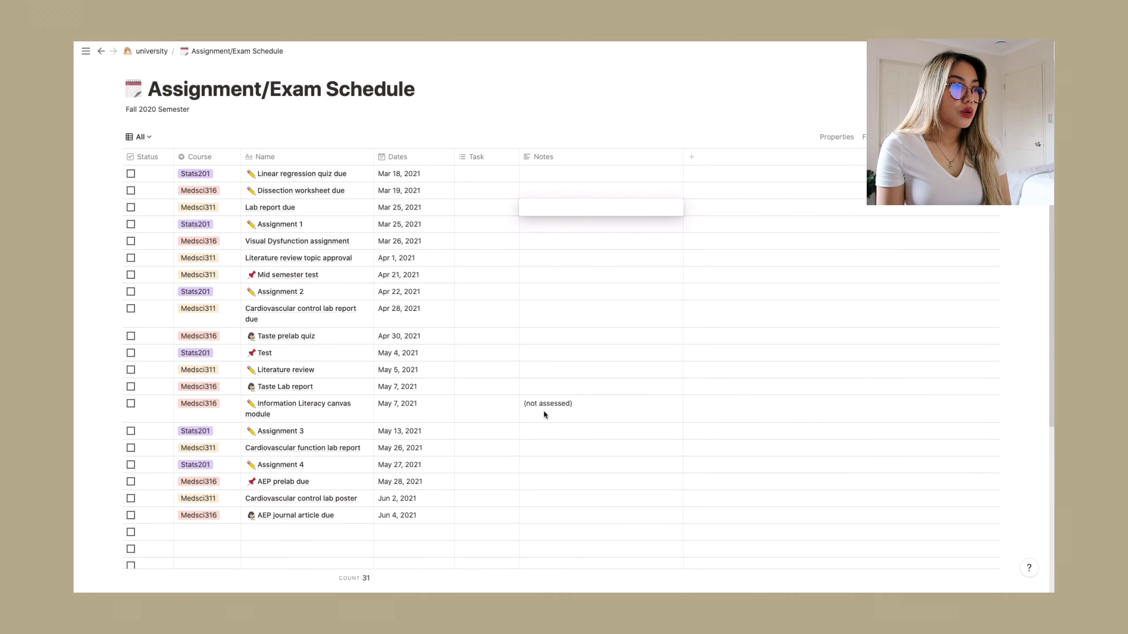
pyautogui.click(572, 418)
pyautogui.click(586, 408)
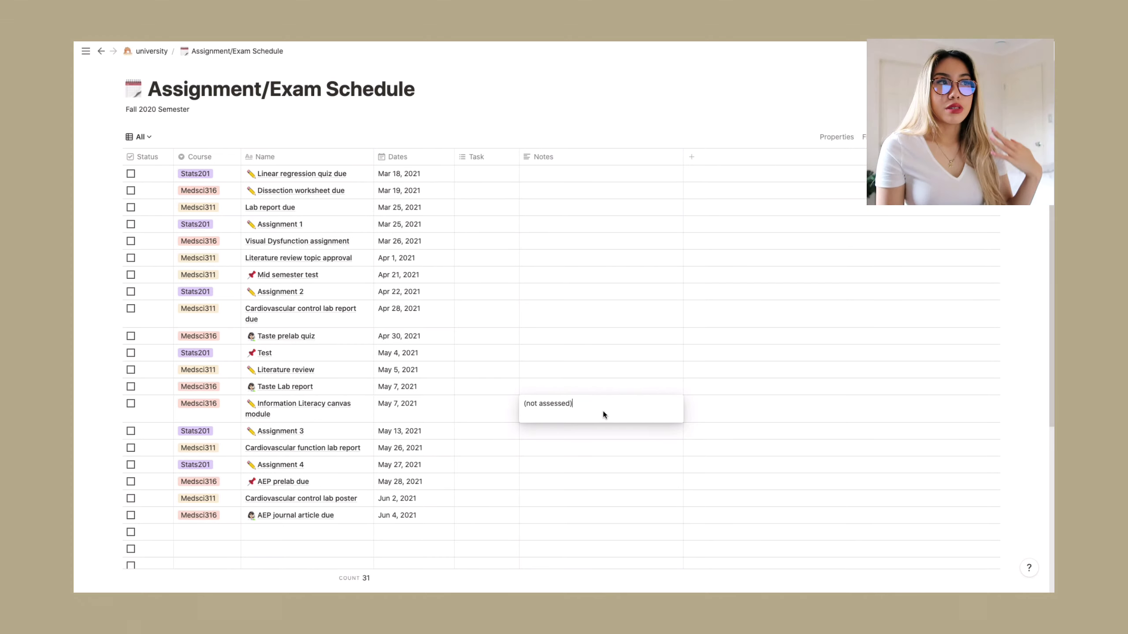
# Go back to the university page and scroll to the Full Calendar showing Lab report due on Mar 25.
pyautogui.click(101, 51)
pyautogui.scroll(-20, 513, 305)
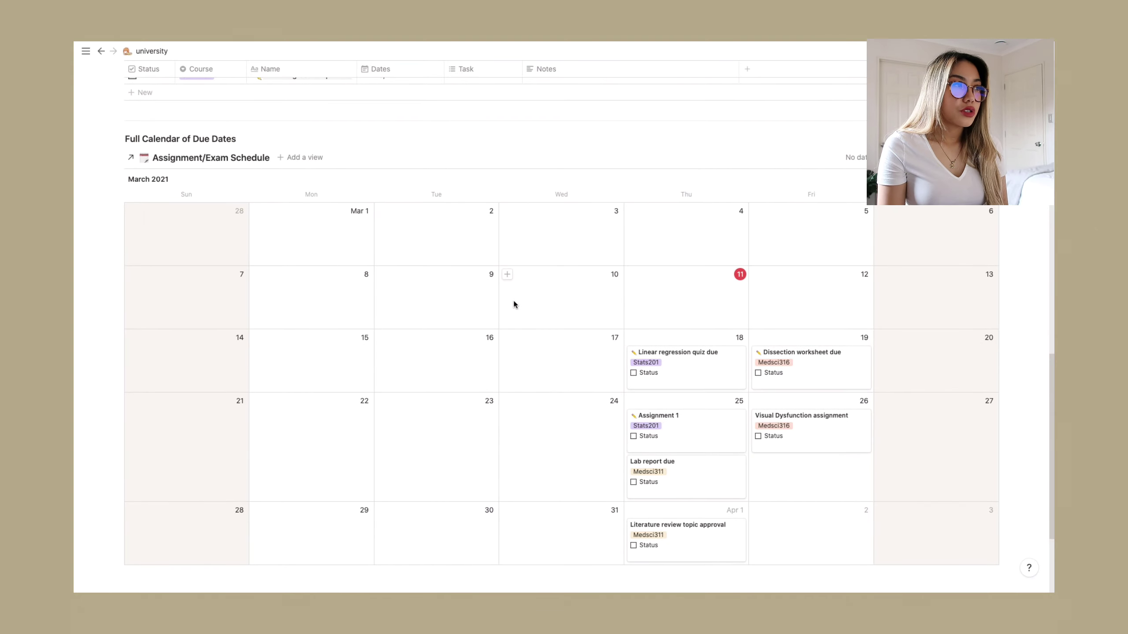
pyautogui.scroll(3, 514, 305)
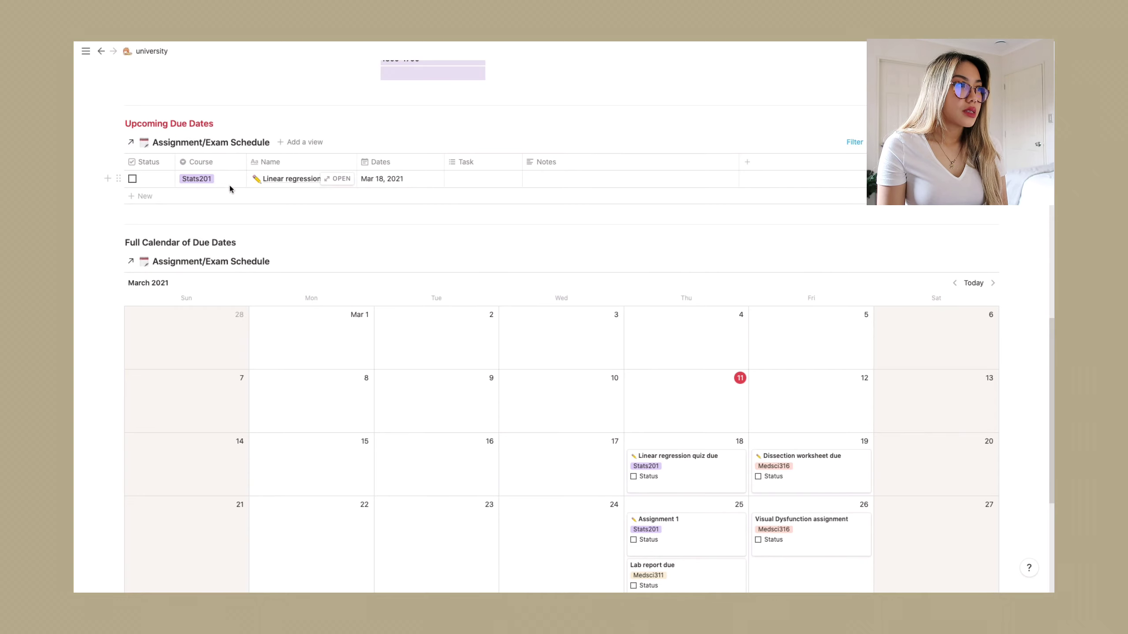
pyautogui.scroll(-3, 491, 222)
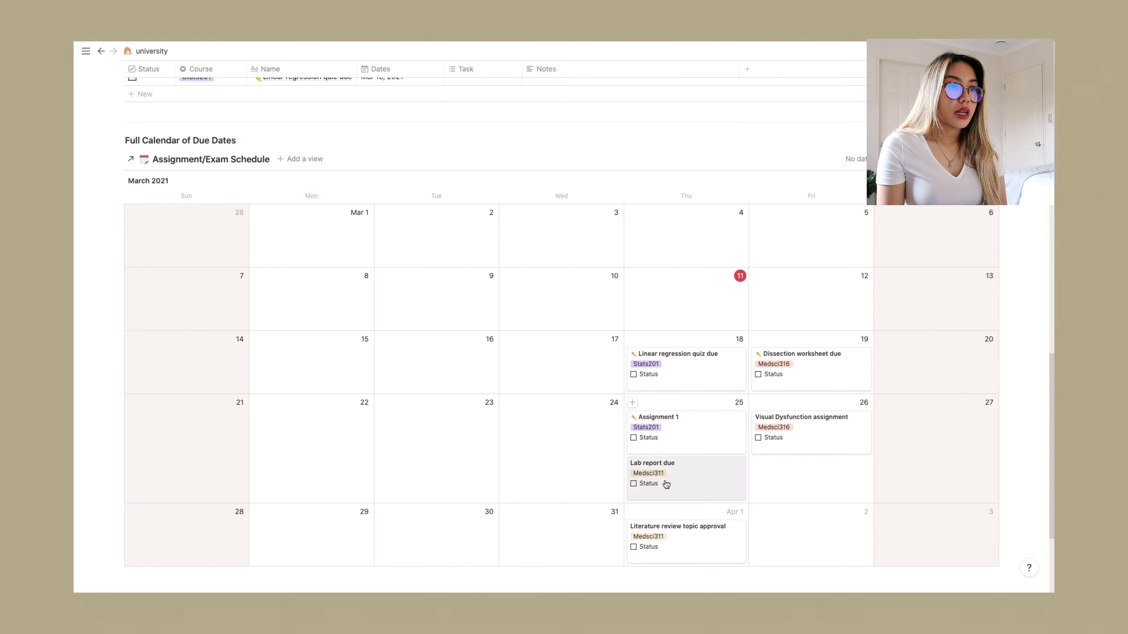
pyautogui.scroll(-2, 795, 480)
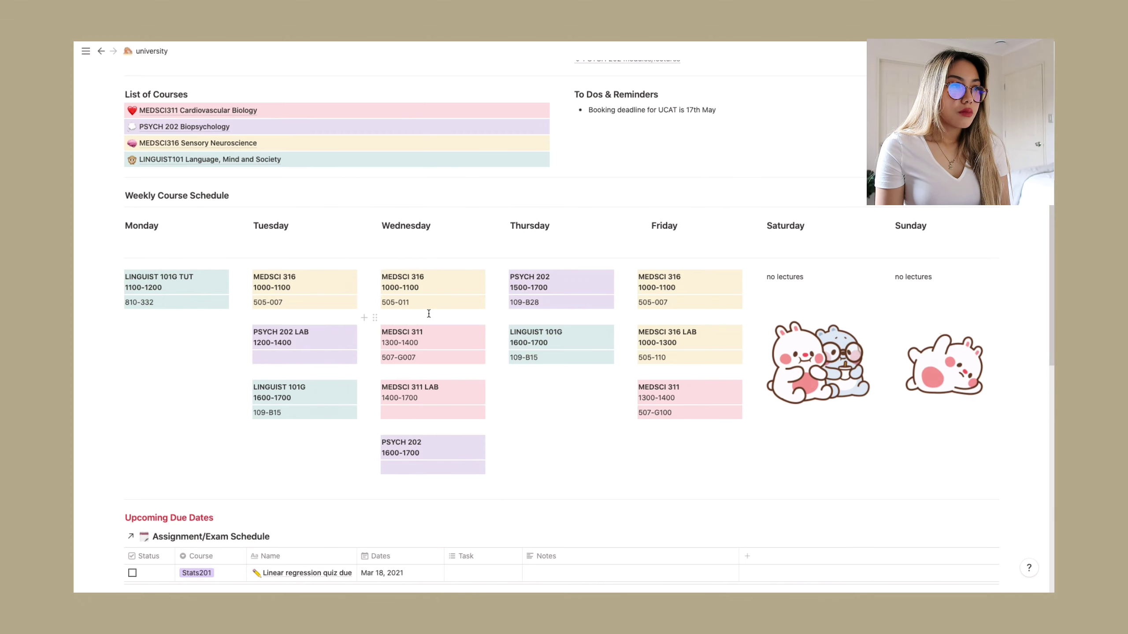
# Scroll up through the university dashboard to the MEDSCI311 Cardiovascular Biology course.
pyautogui.scroll(1, 626, 351)
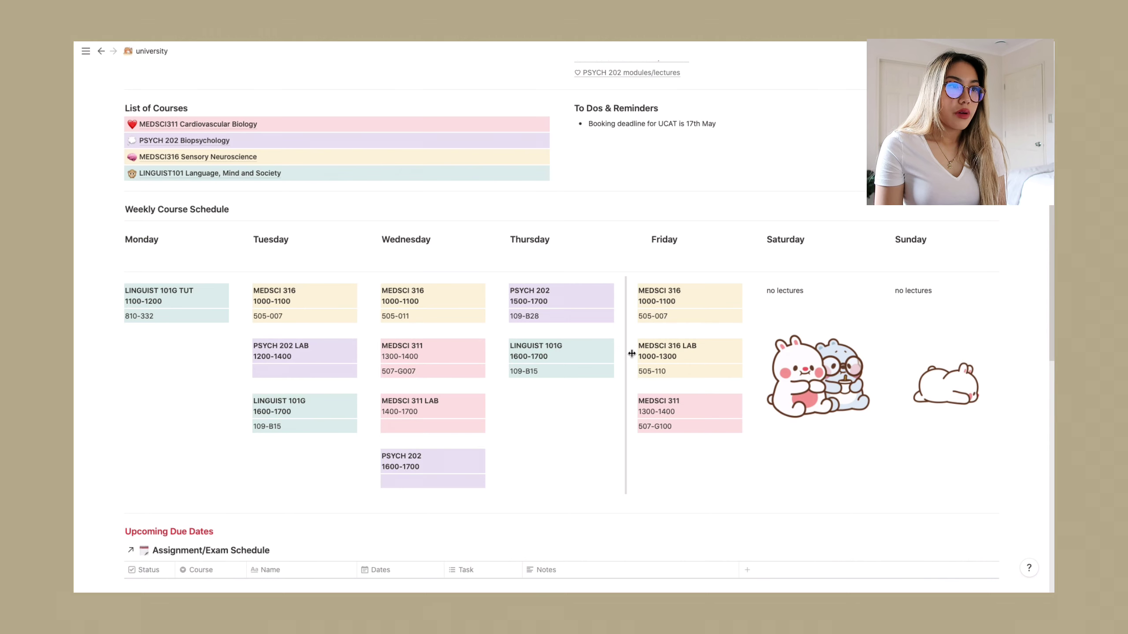
pyautogui.scroll(3, 630, 356)
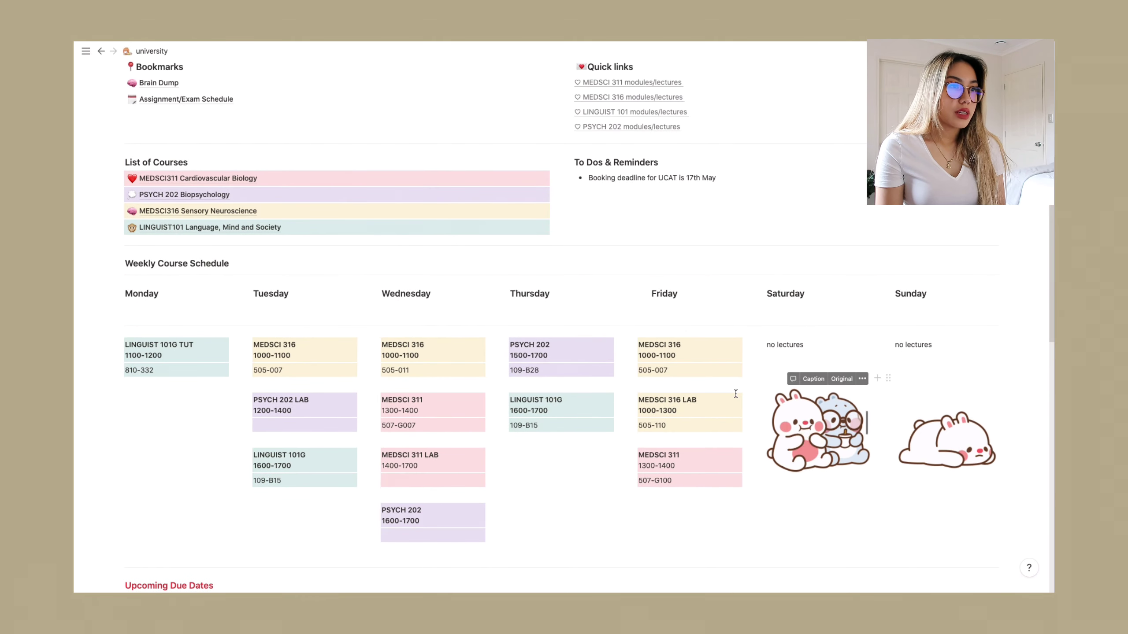
pyautogui.scroll(2, 733, 392)
pyautogui.scroll(1, 733, 392)
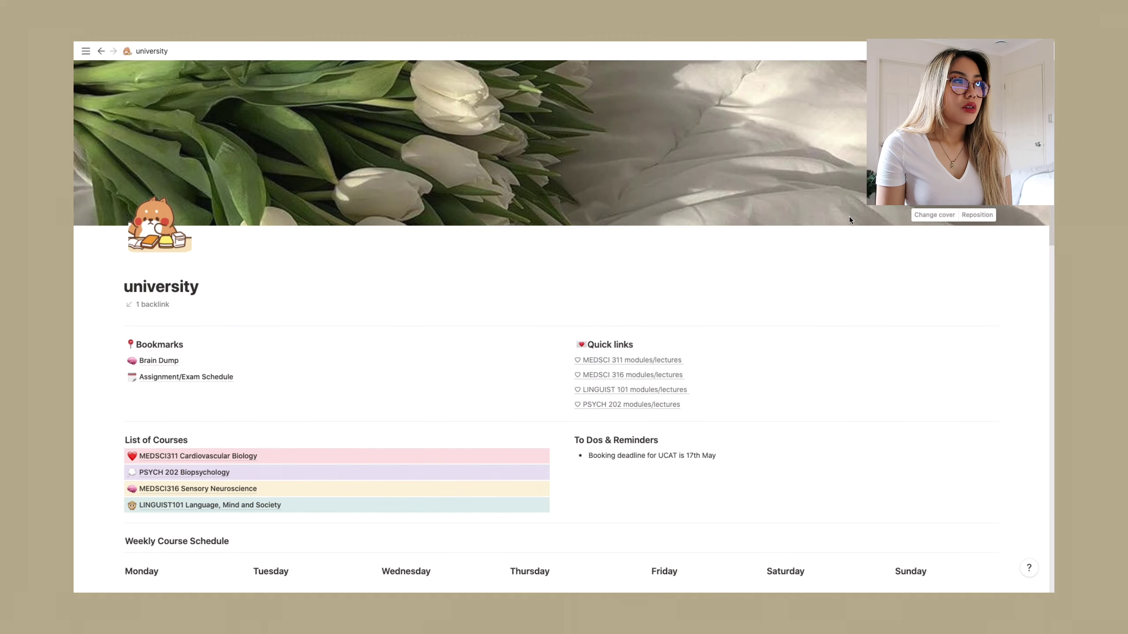
pyautogui.scroll(-3, 849, 219)
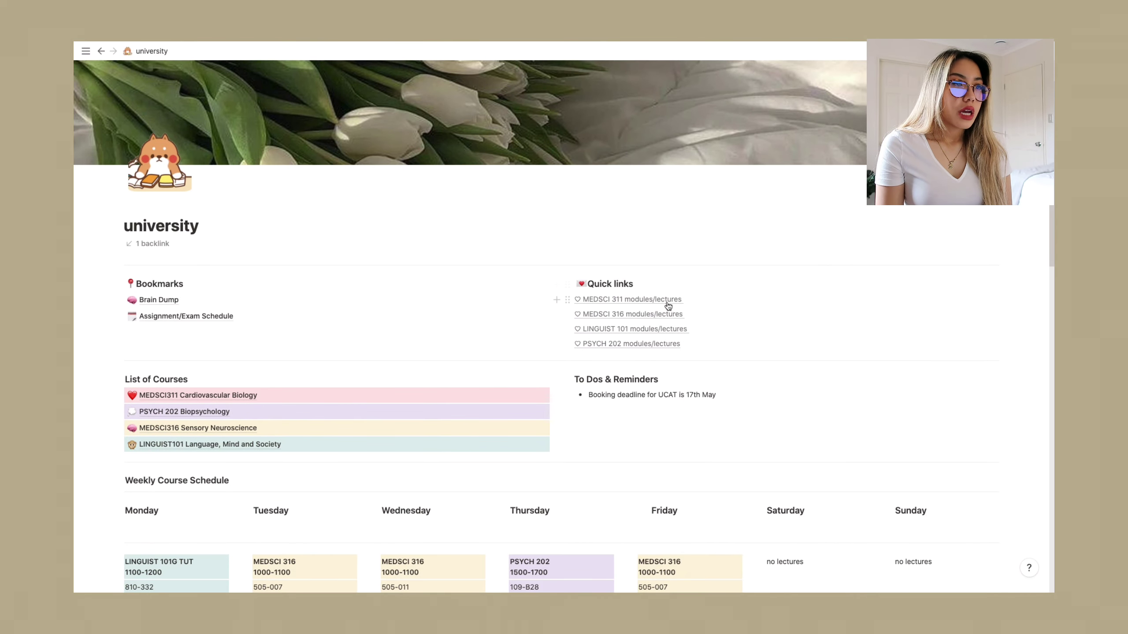
pyautogui.moveTo(668, 303)
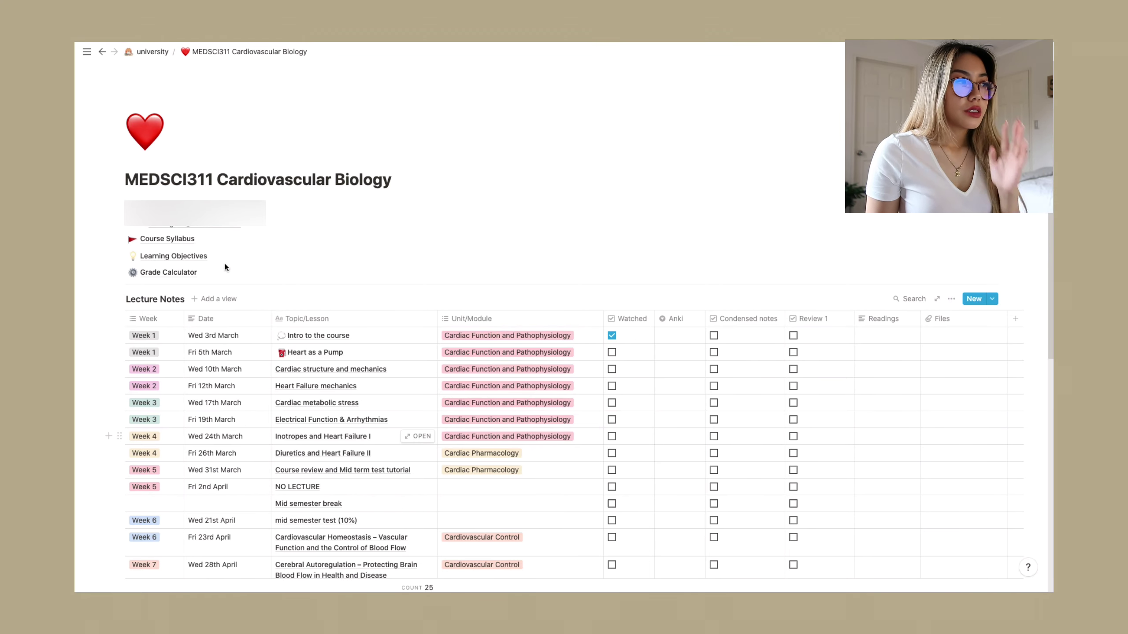
# Open the Grade Calculator page from the MEDSCI311 course page.
pyautogui.click(187, 274)
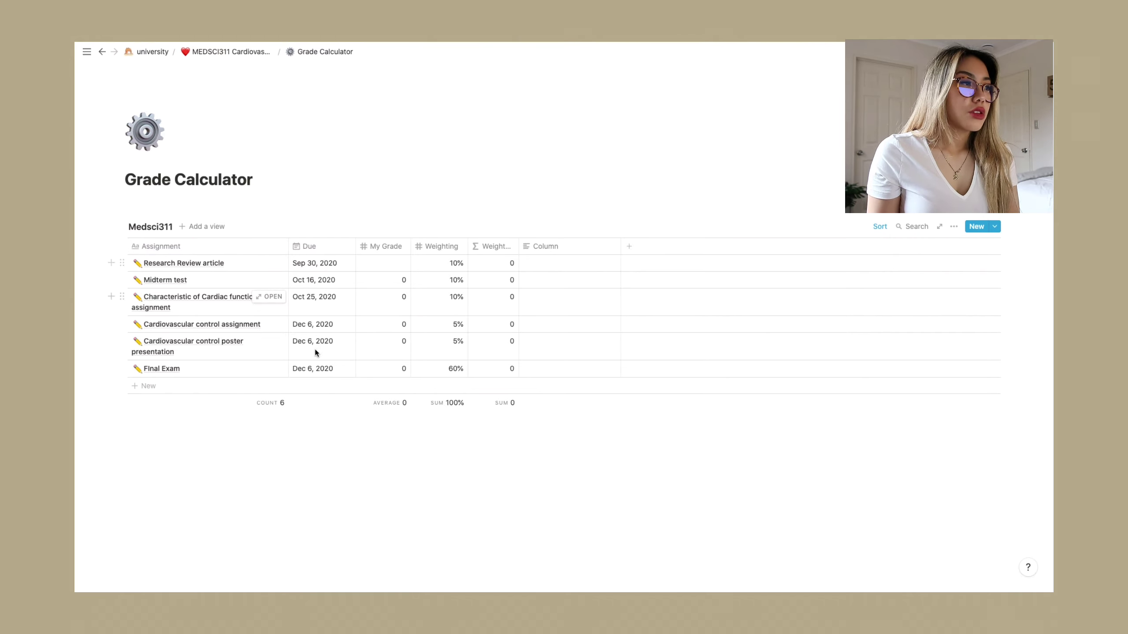
# Enter a My Grade of 90 for the Research Review article.
pyautogui.click(394, 263)
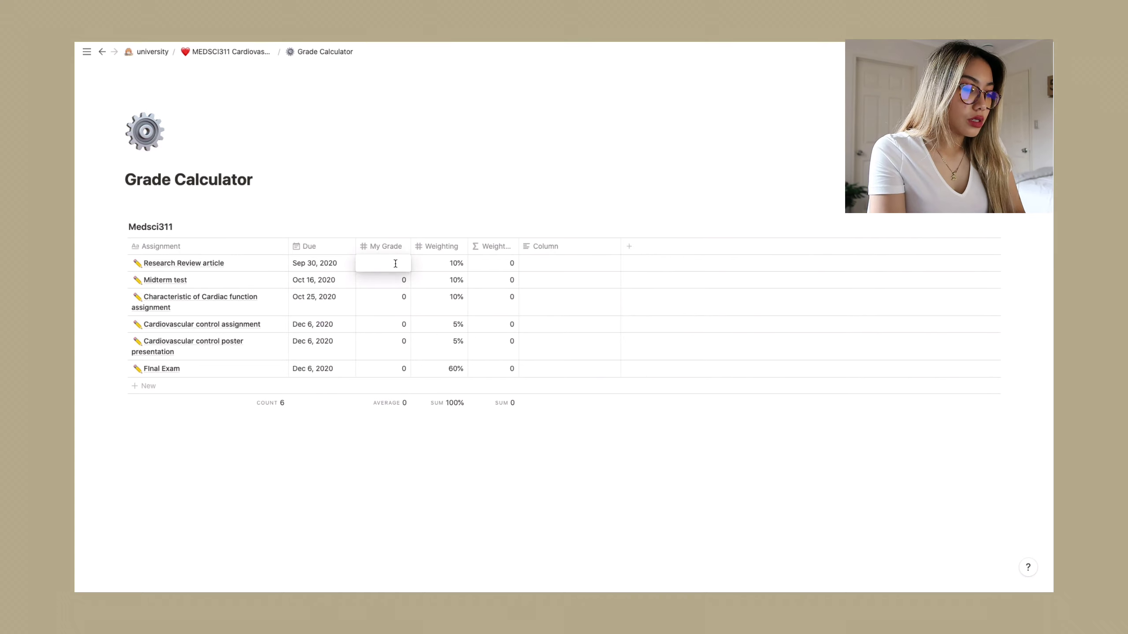
pyautogui.write('90')
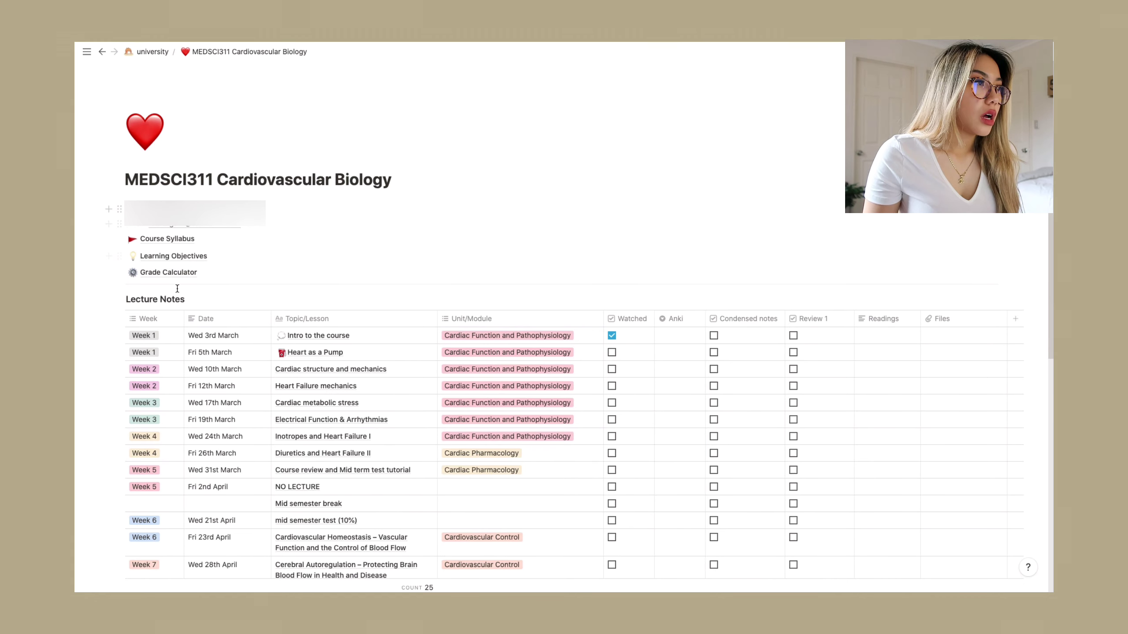
# Tick Watched on the Week 1 Heart as a Pump row of the Lecture Notes table.
pyautogui.scroll(-10, 655, 366)
pyautogui.scroll(7, 655, 365)
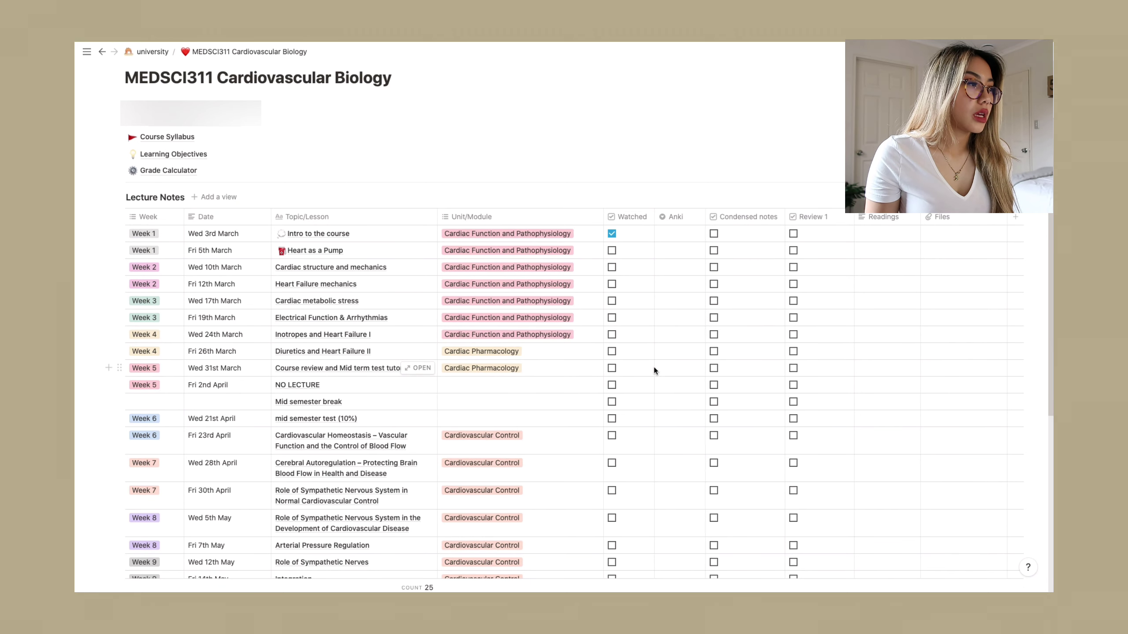
pyautogui.scroll(-1, 654, 367)
pyautogui.scroll(1, 653, 365)
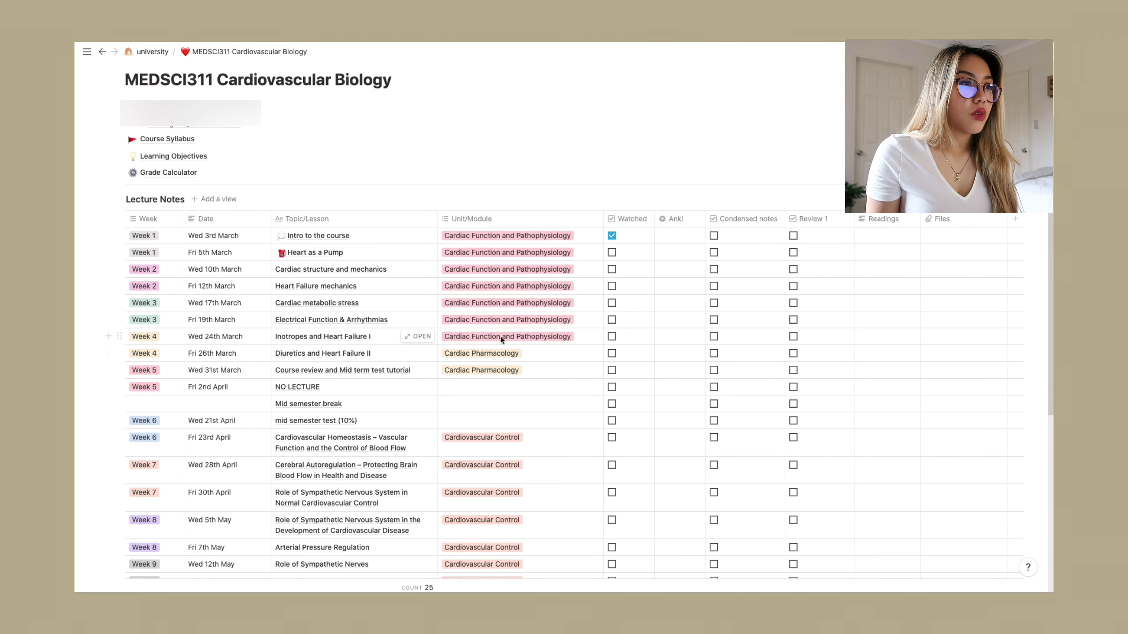
pyautogui.click(612, 252)
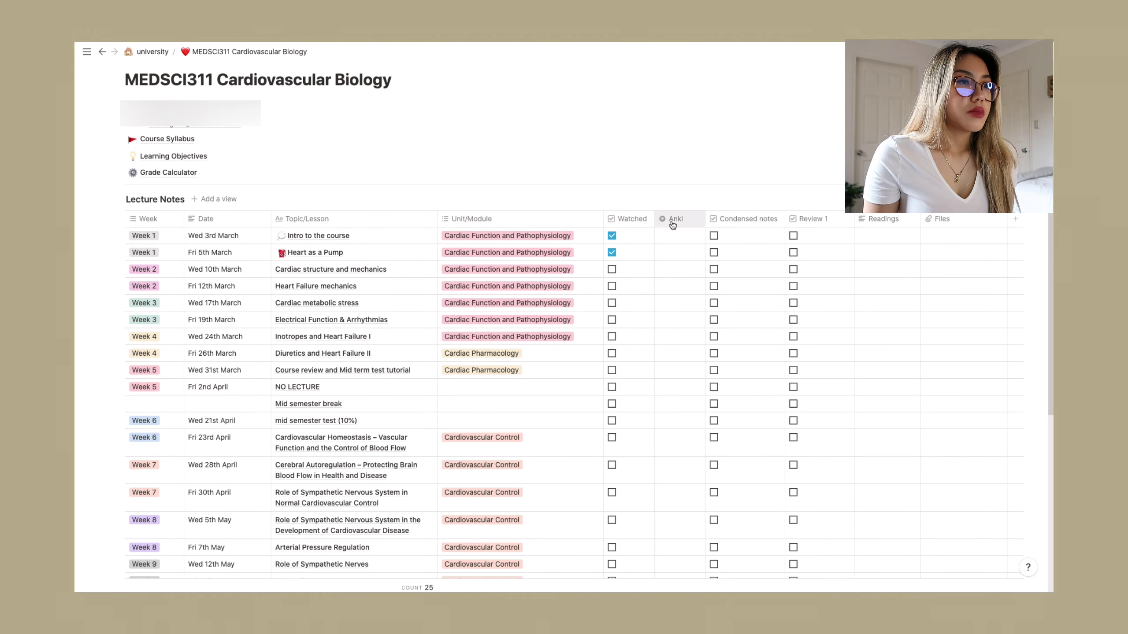
# Check the Anki options for Heart as a Pump and close them without choosing.
pyautogui.click(677, 252)
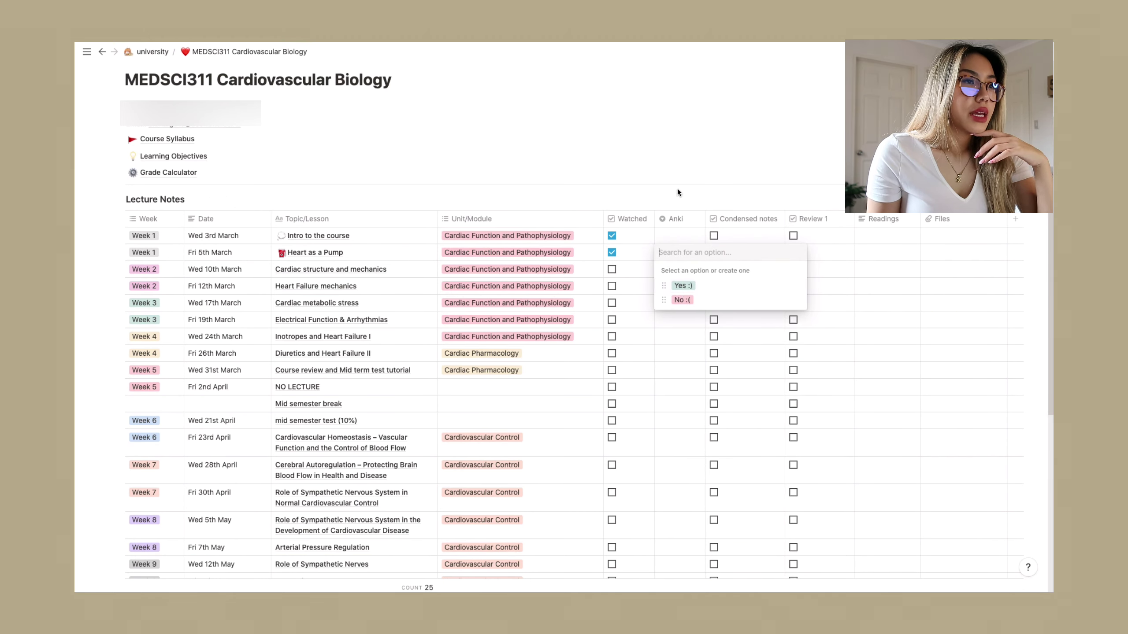
pyautogui.press('Escape')
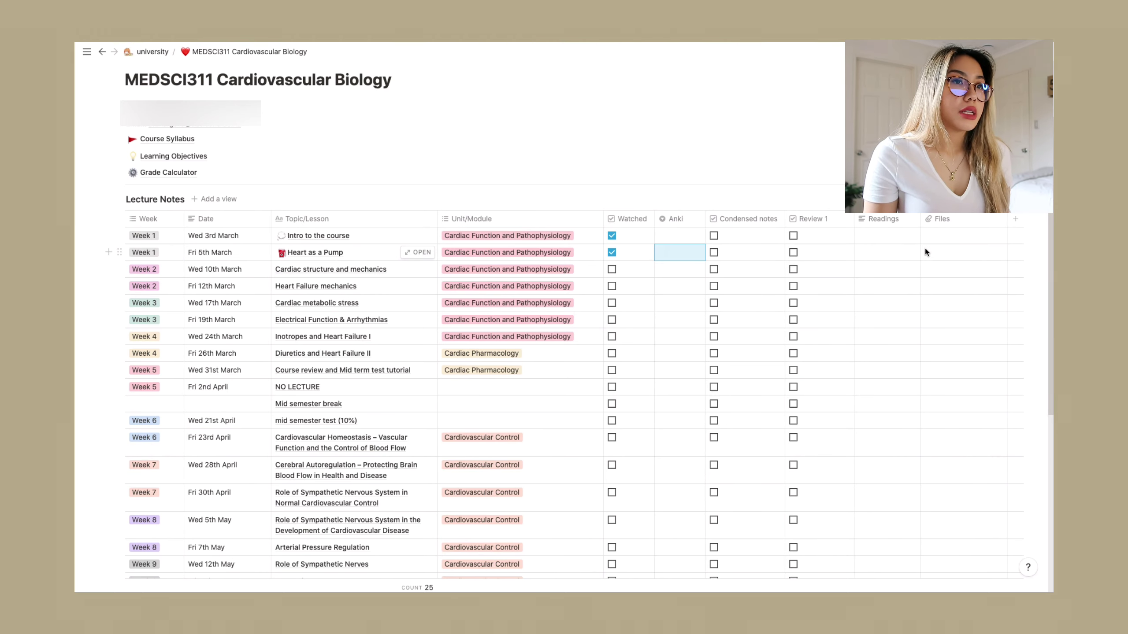
# Open Heart as a Pump's Files cell, then open MEDSCI316's Optical properties of the eye as a full page.
pyautogui.click(928, 251)
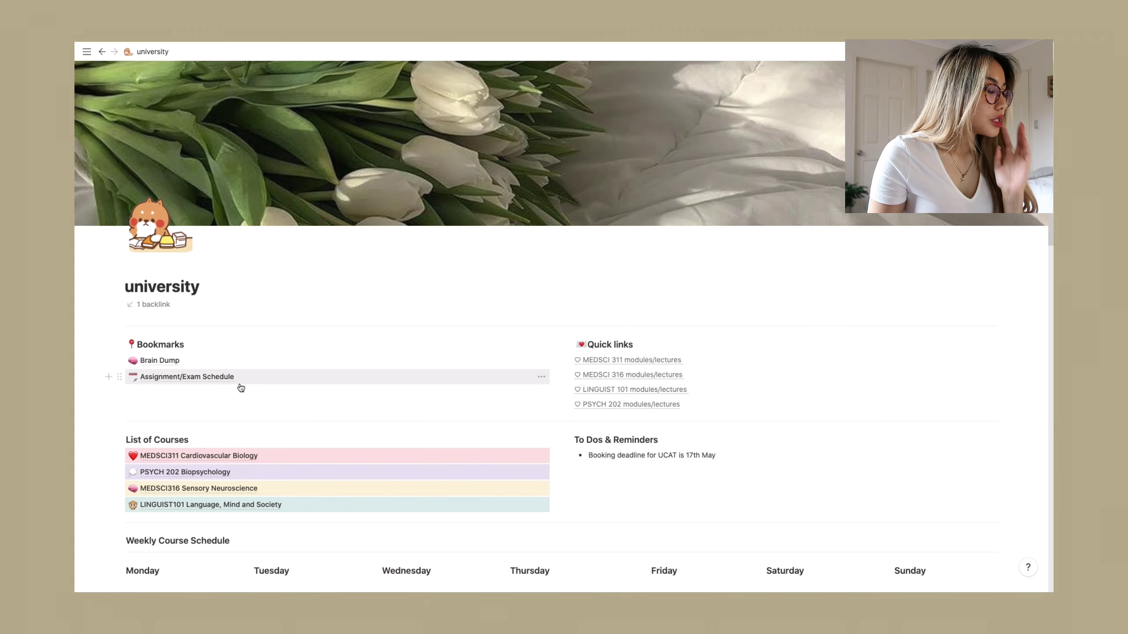
pyautogui.click(244, 488)
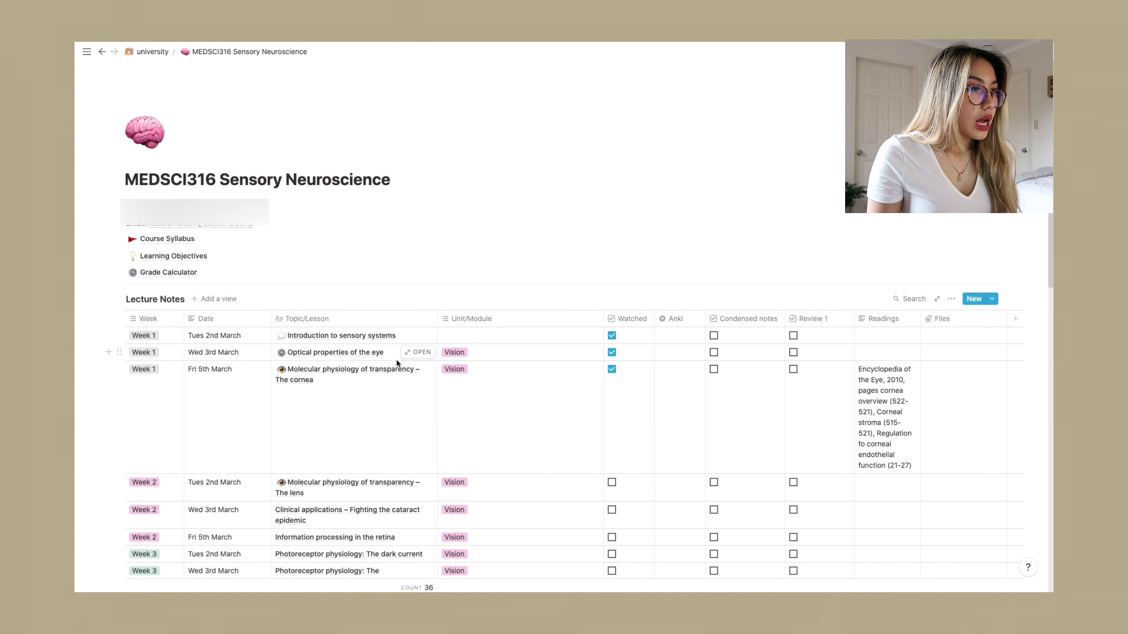
pyautogui.click(430, 356)
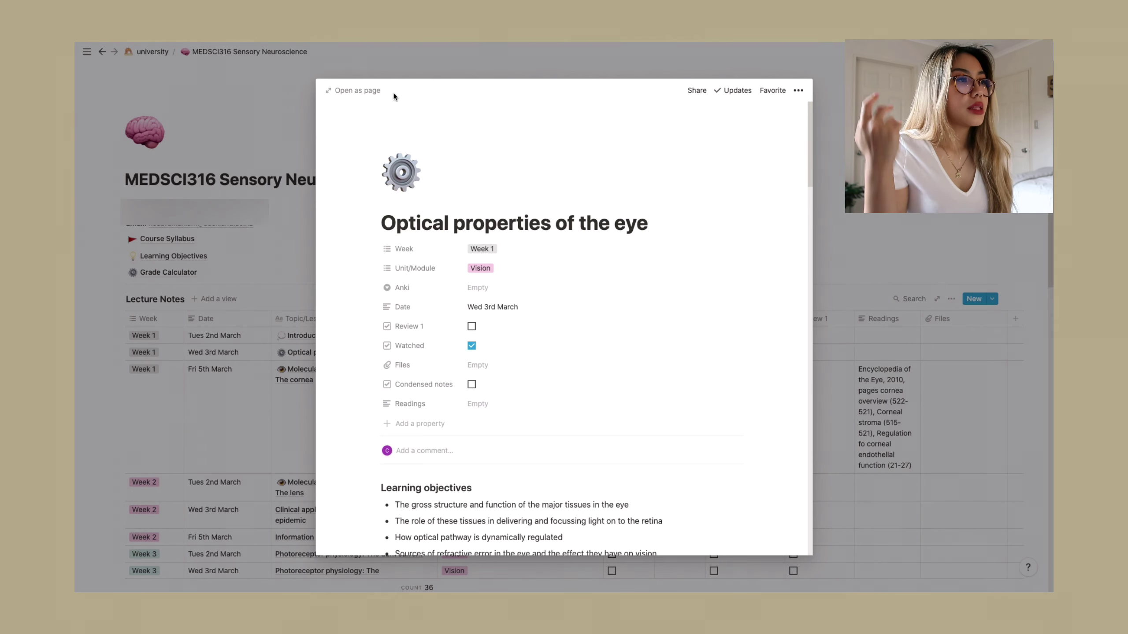
pyautogui.click(368, 91)
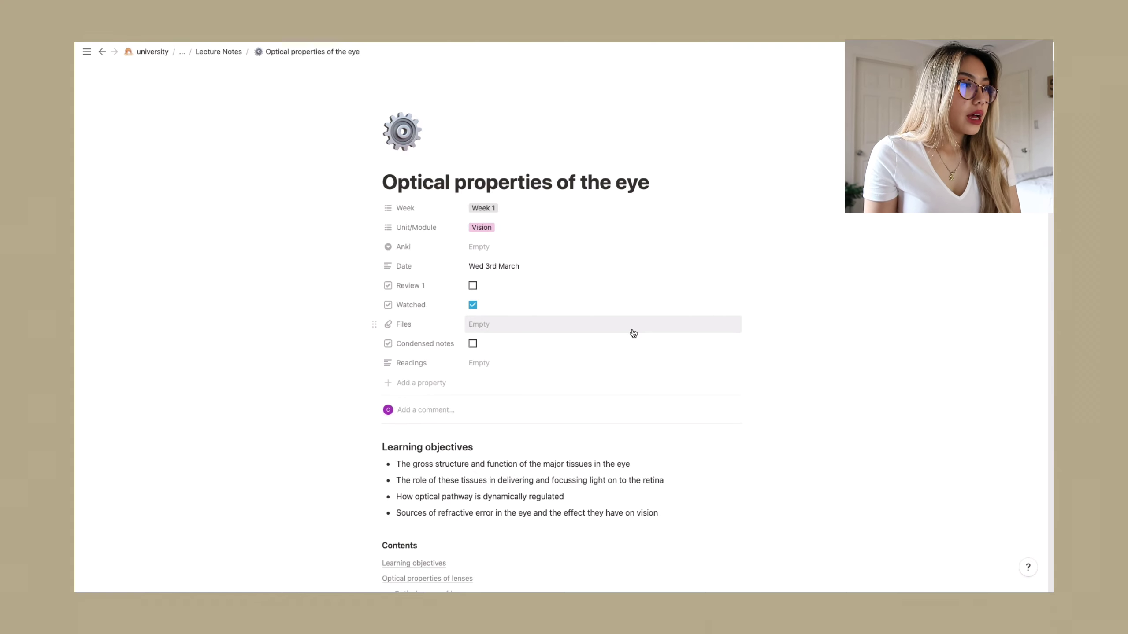
# Jump from the Contents list to the Accomodation section of the notes.
pyautogui.scroll(-5, 633, 333)
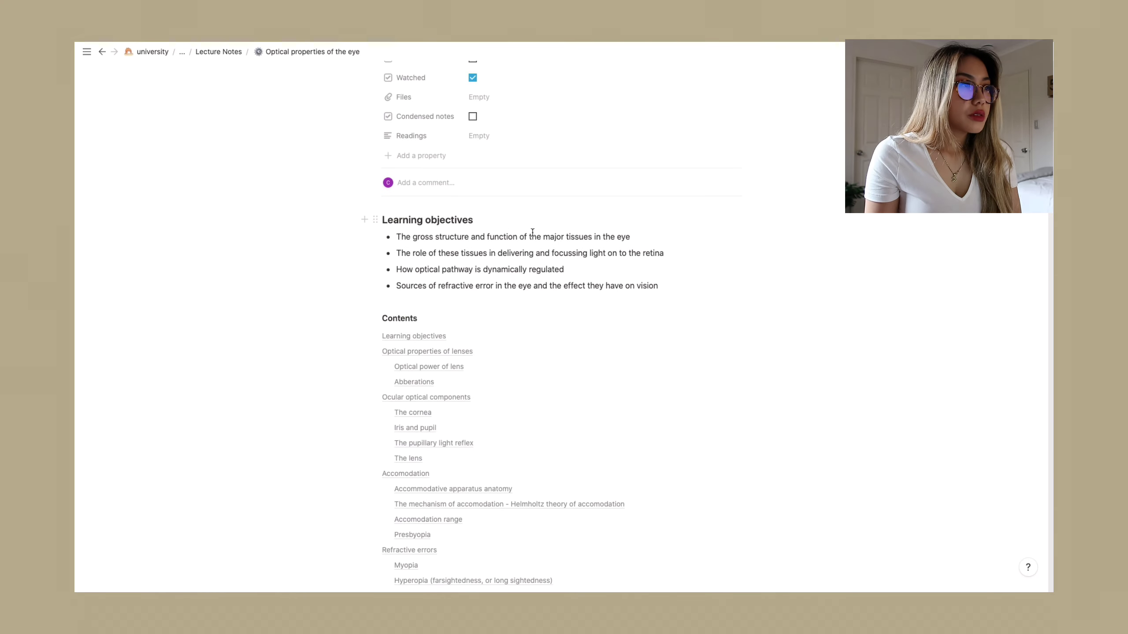
pyautogui.scroll(1, 669, 298)
pyautogui.scroll(-3, 555, 294)
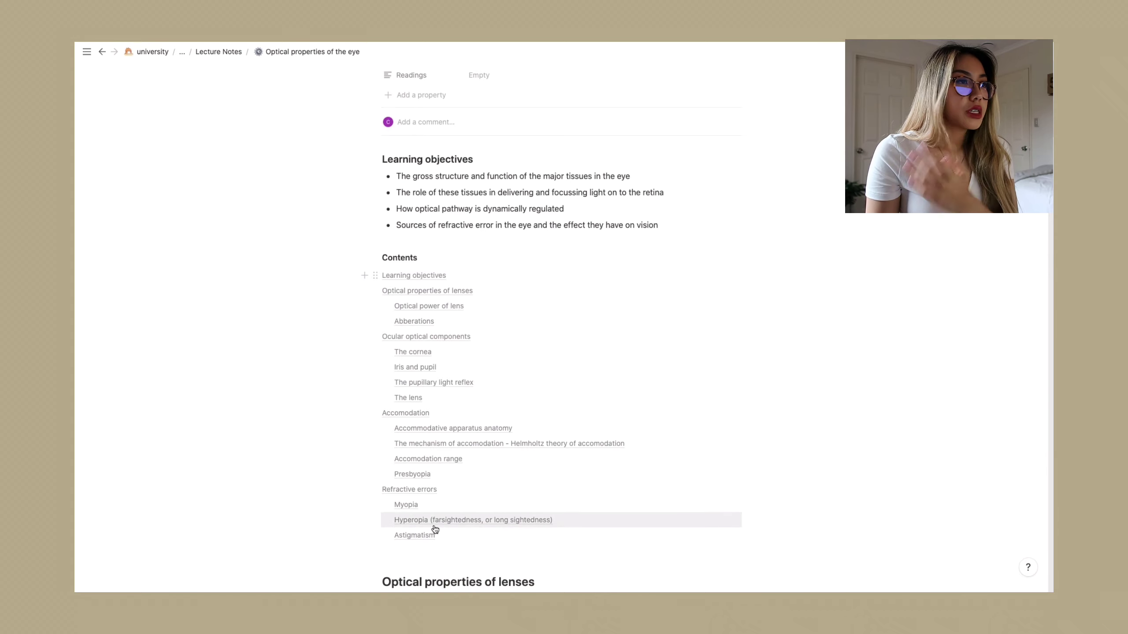
pyautogui.click(415, 414)
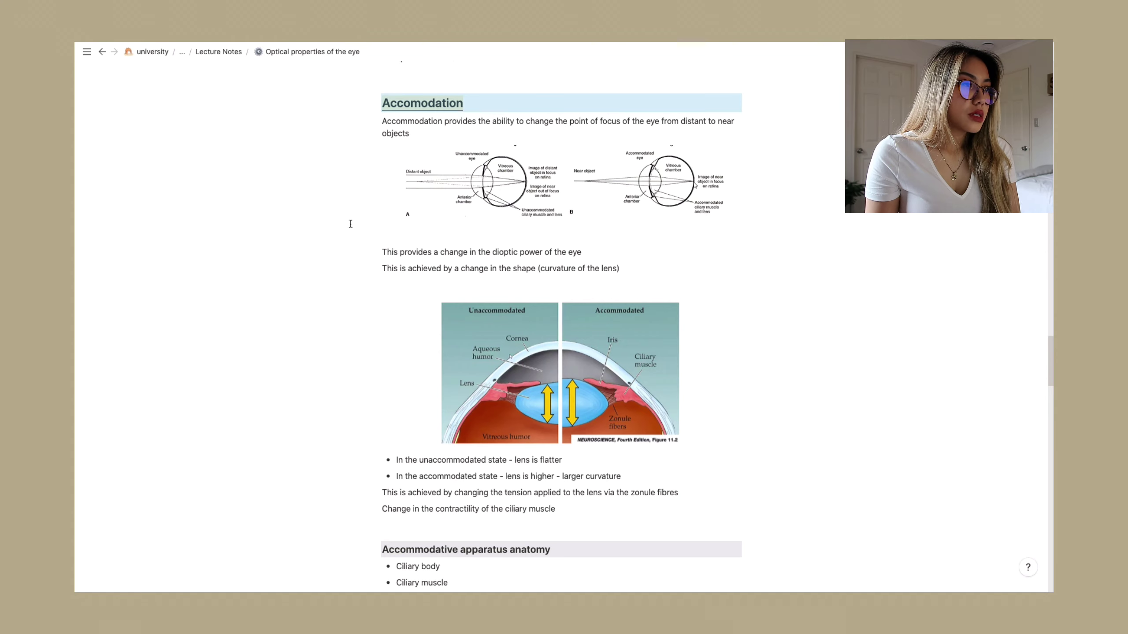
# Scroll to the Optical properties of lenses section with its eye-to-brain diagram.
pyautogui.scroll(20, 435, 253)
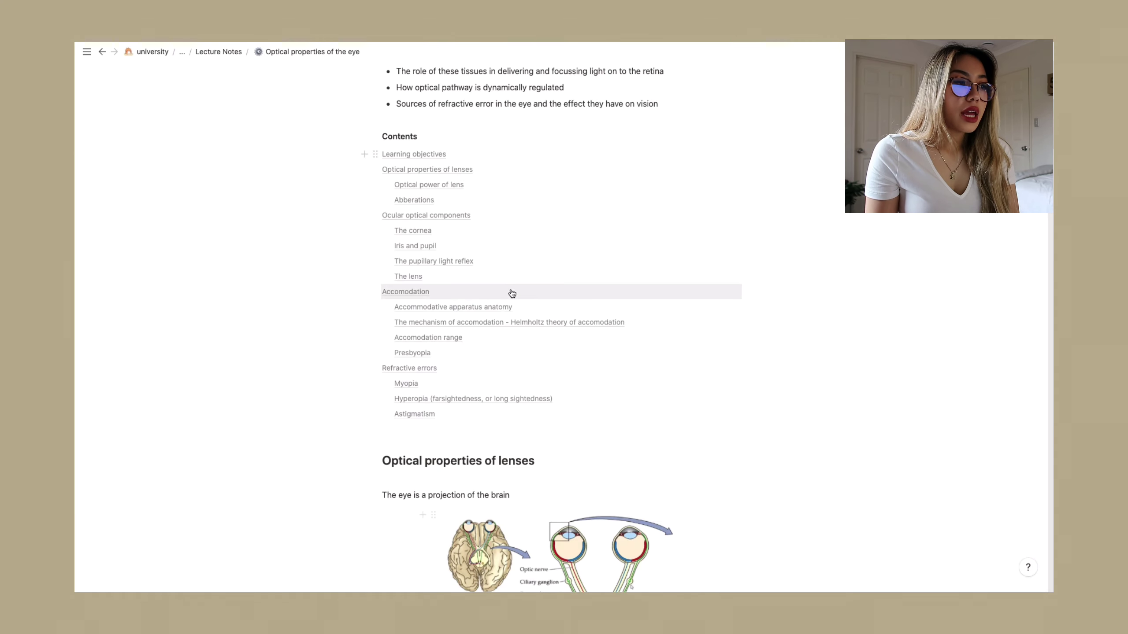
pyautogui.scroll(8, 517, 302)
pyautogui.scroll(-7, 523, 307)
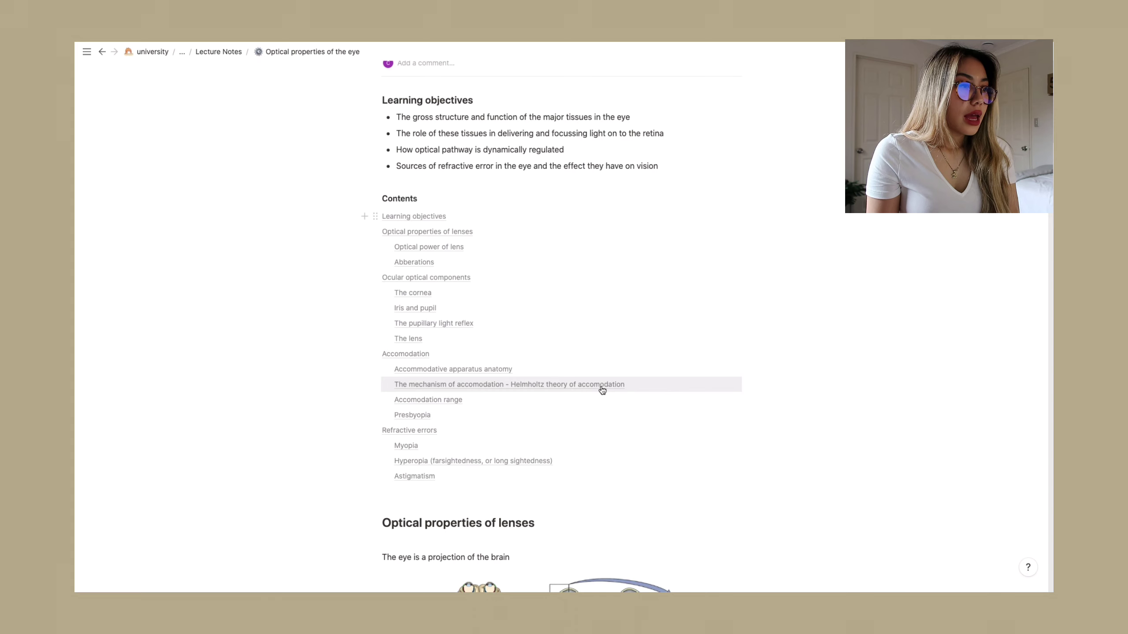
pyautogui.scroll(-5, 603, 390)
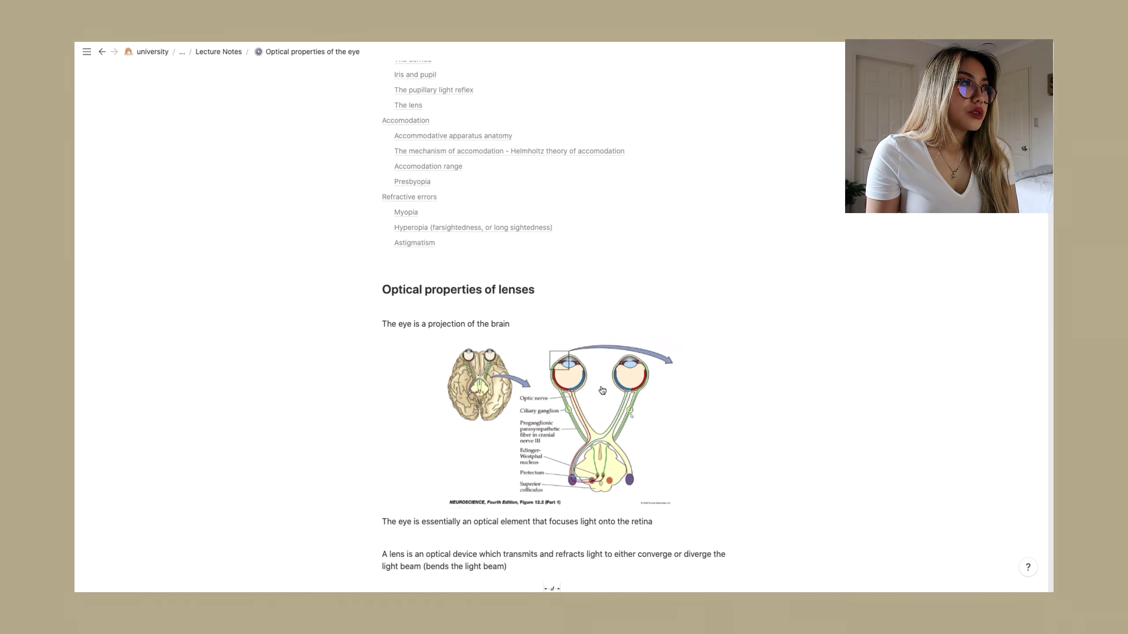
pyautogui.scroll(-3, 602, 389)
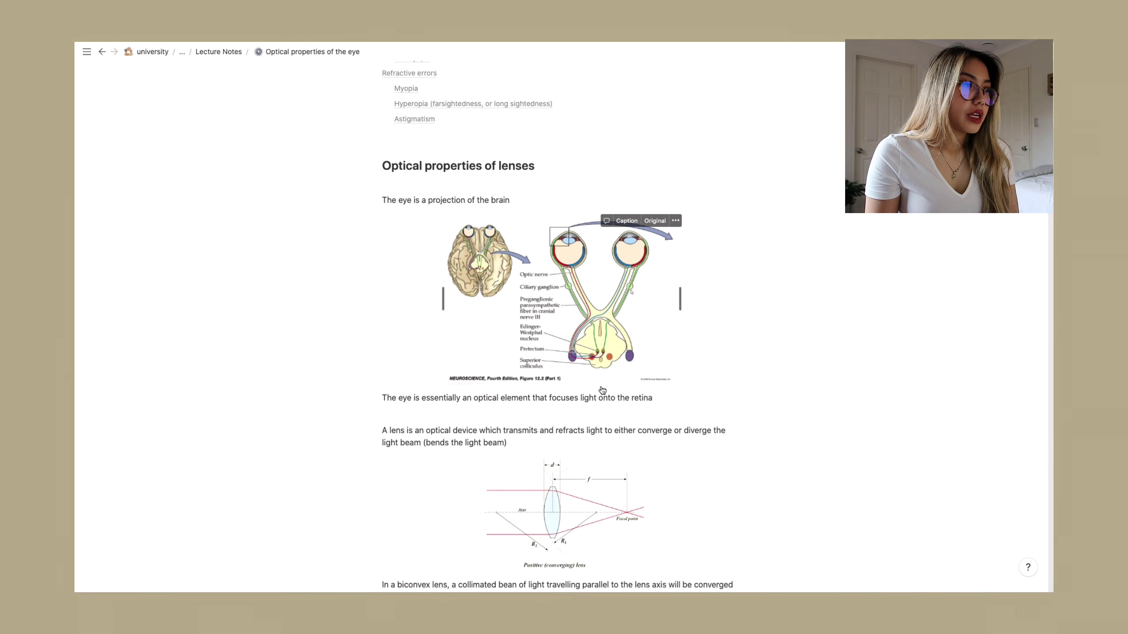
pyautogui.scroll(-1, 608, 391)
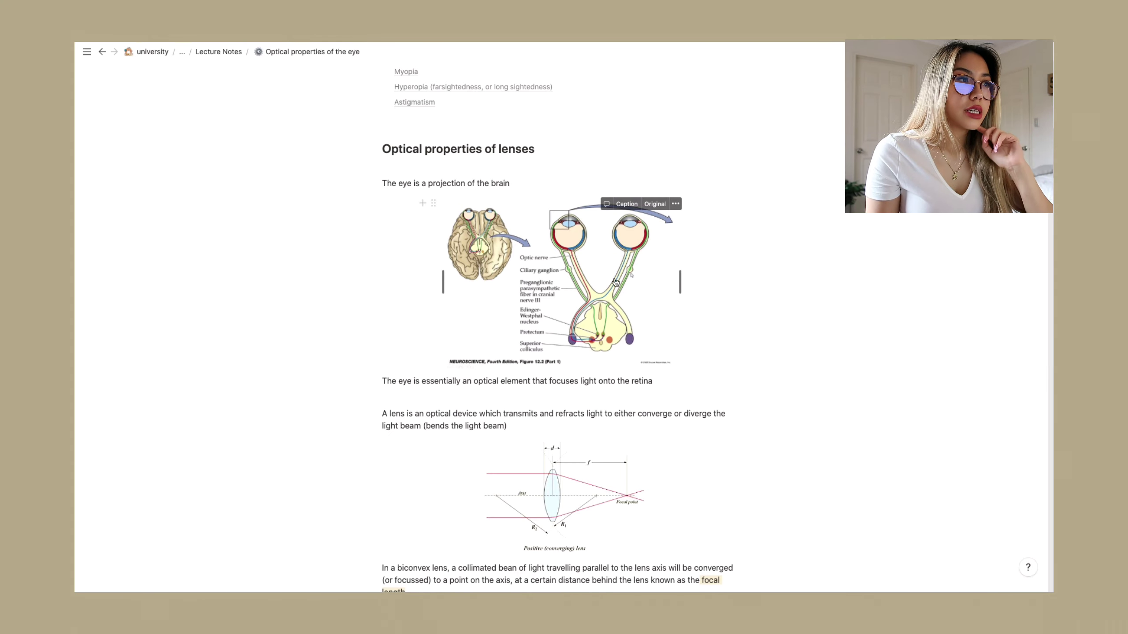
# Read through the Helmholtz theory of accommodation and Accomodation range sections, then scroll back up.
pyautogui.scroll(-5, 614, 288)
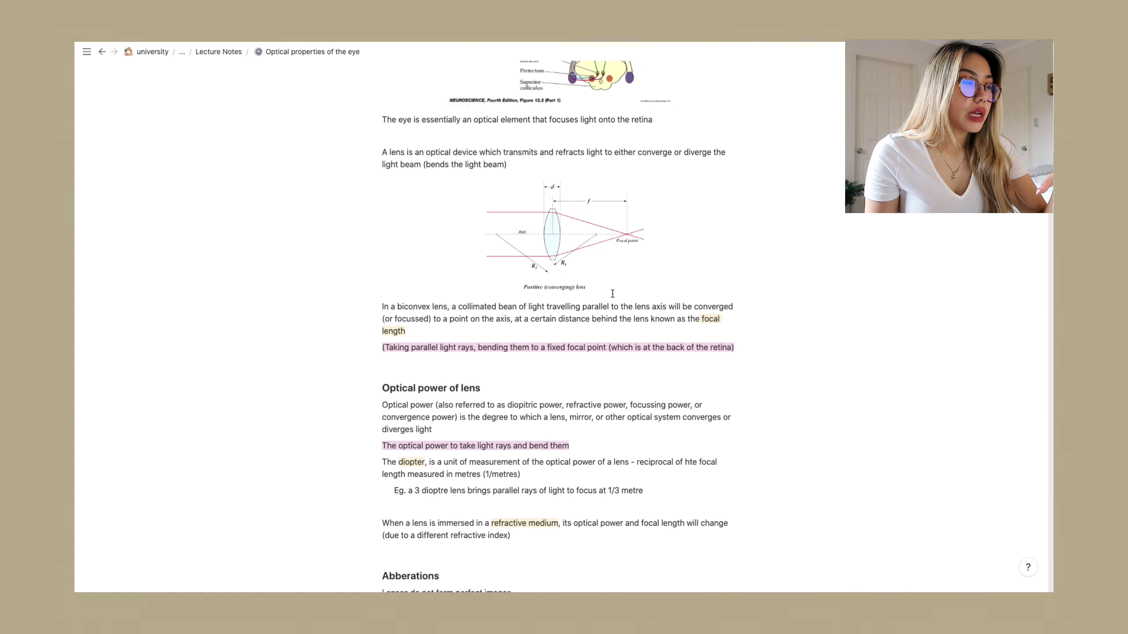
pyautogui.scroll(-1, 612, 293)
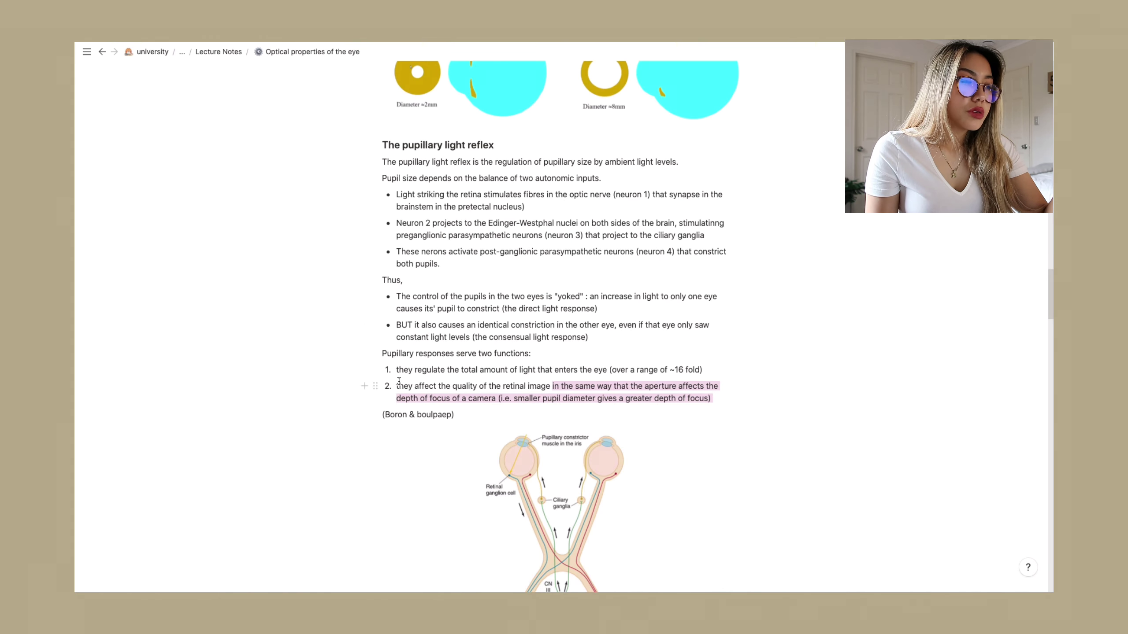
pyautogui.scroll(-9, 399, 381)
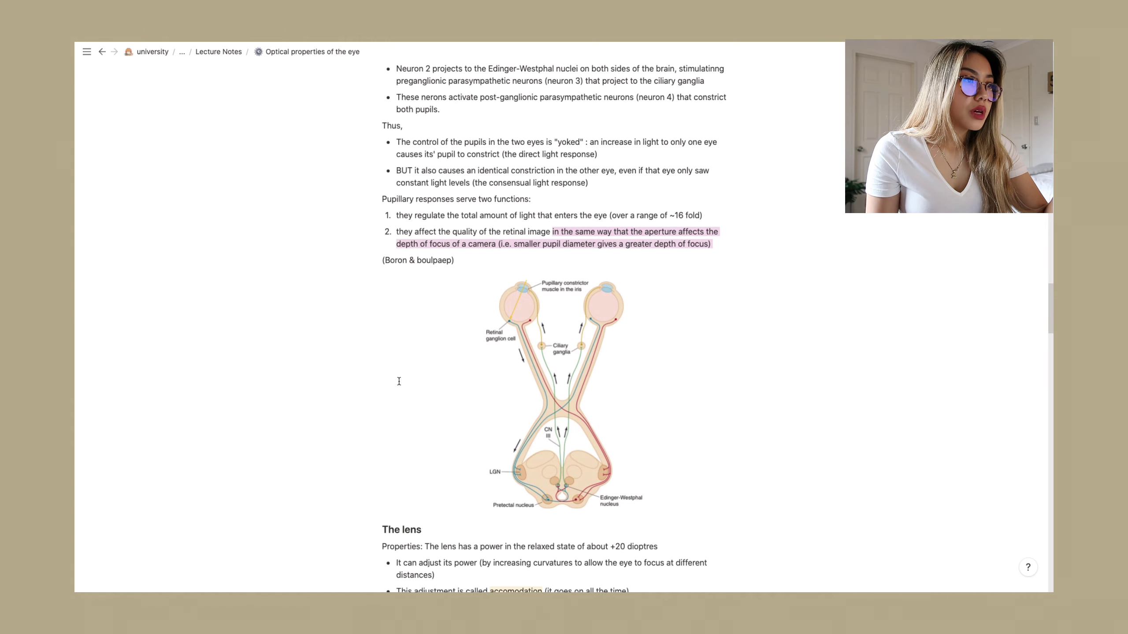
pyautogui.scroll(-20, 399, 381)
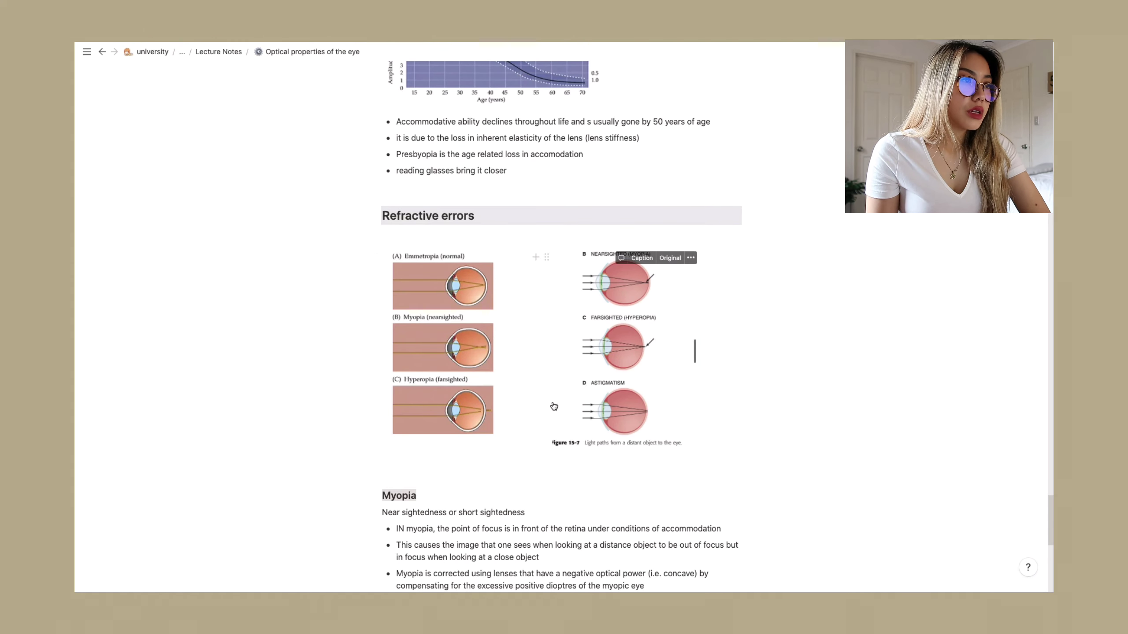
pyautogui.scroll(-1, 554, 406)
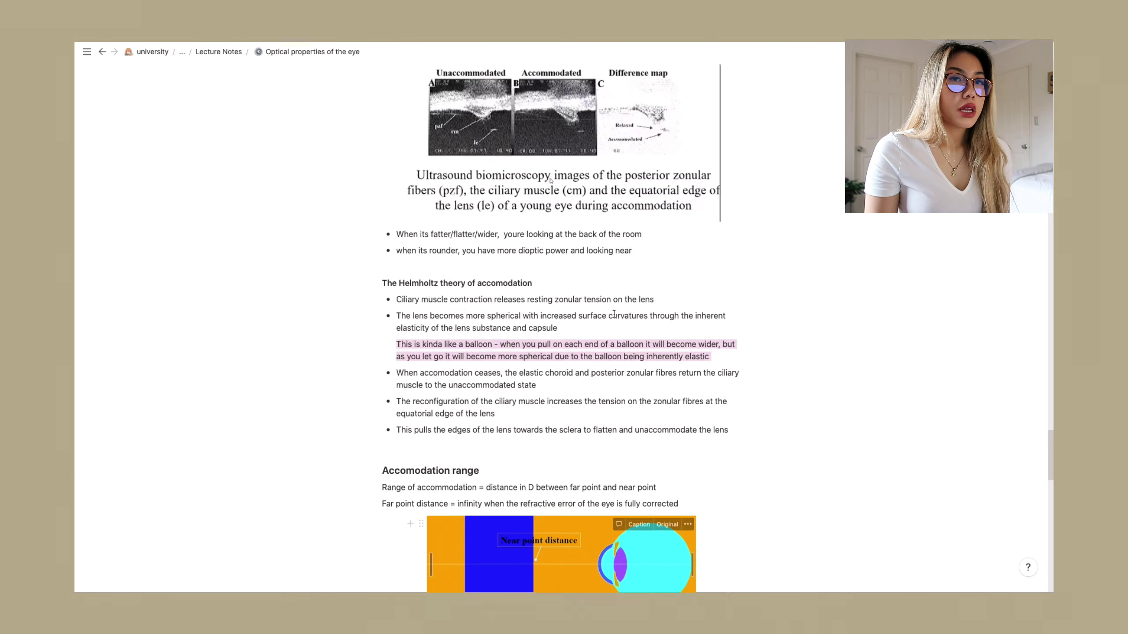
pyautogui.scroll(20, 608, 315)
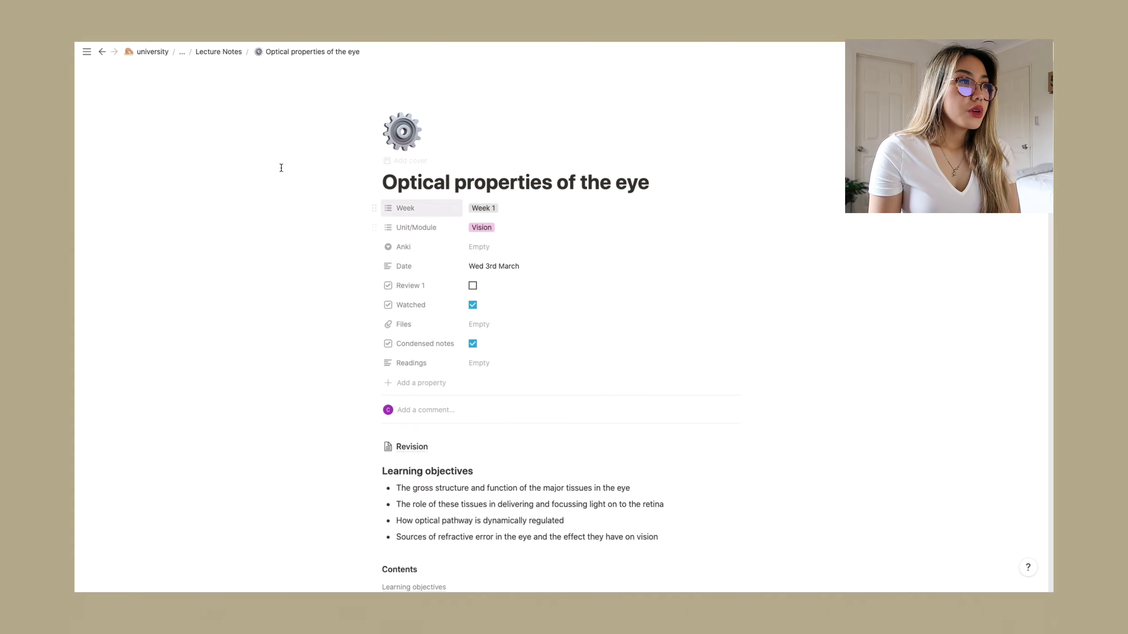
# Open the Semester 2 2020 page from the sidebar and browse its course list.
pyautogui.moveTo(84, 52)
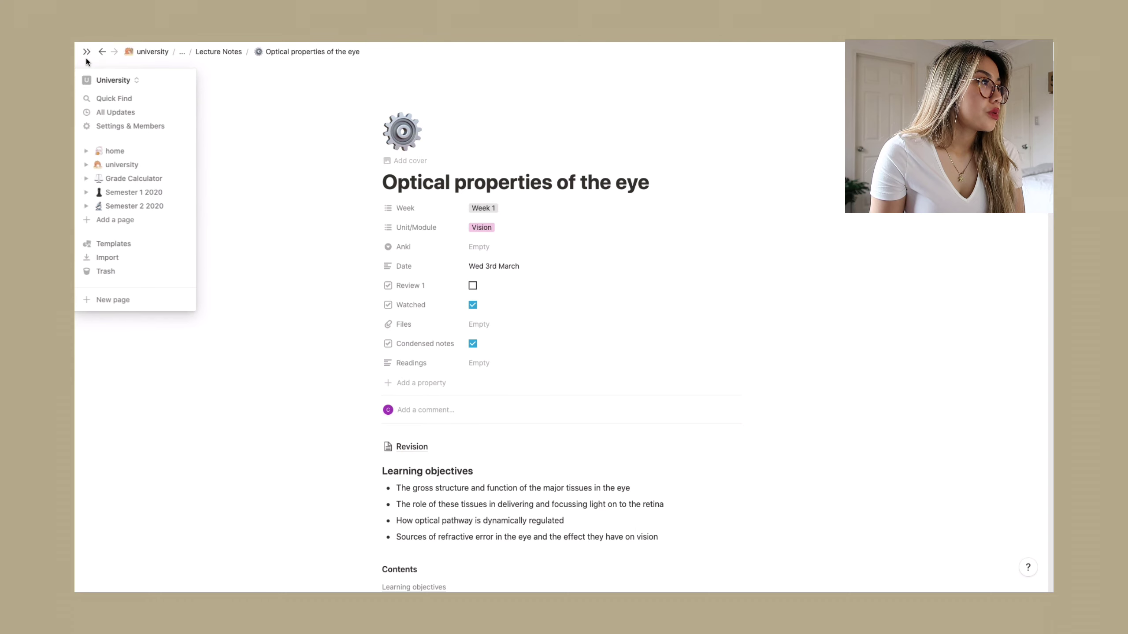
pyautogui.click(120, 206)
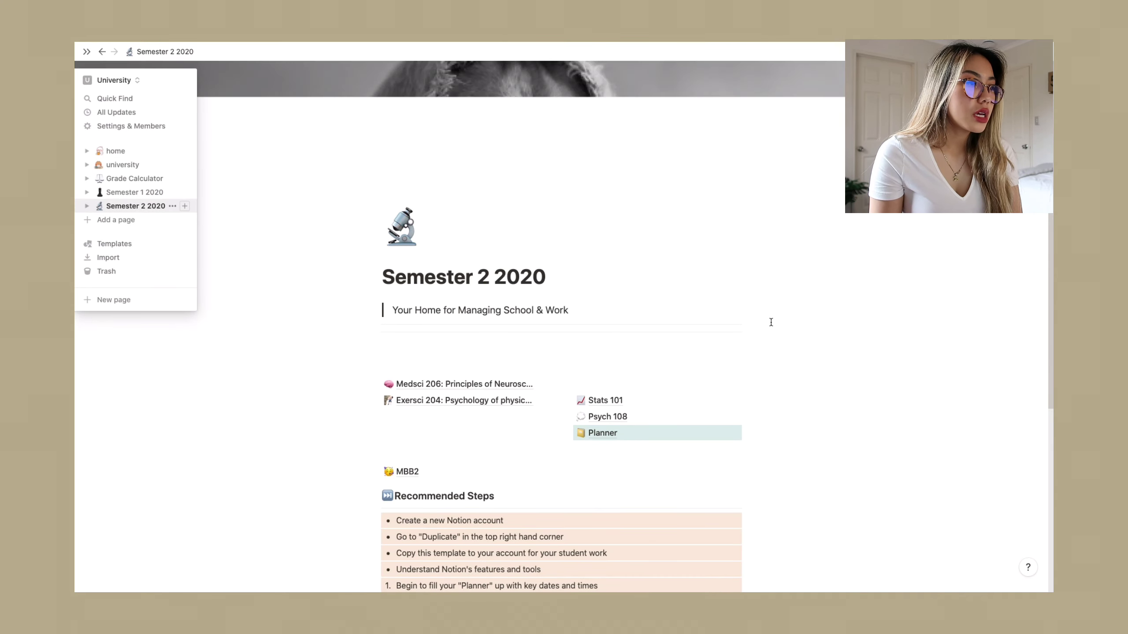
pyautogui.scroll(-1, 771, 322)
pyautogui.scroll(-1, 771, 322)
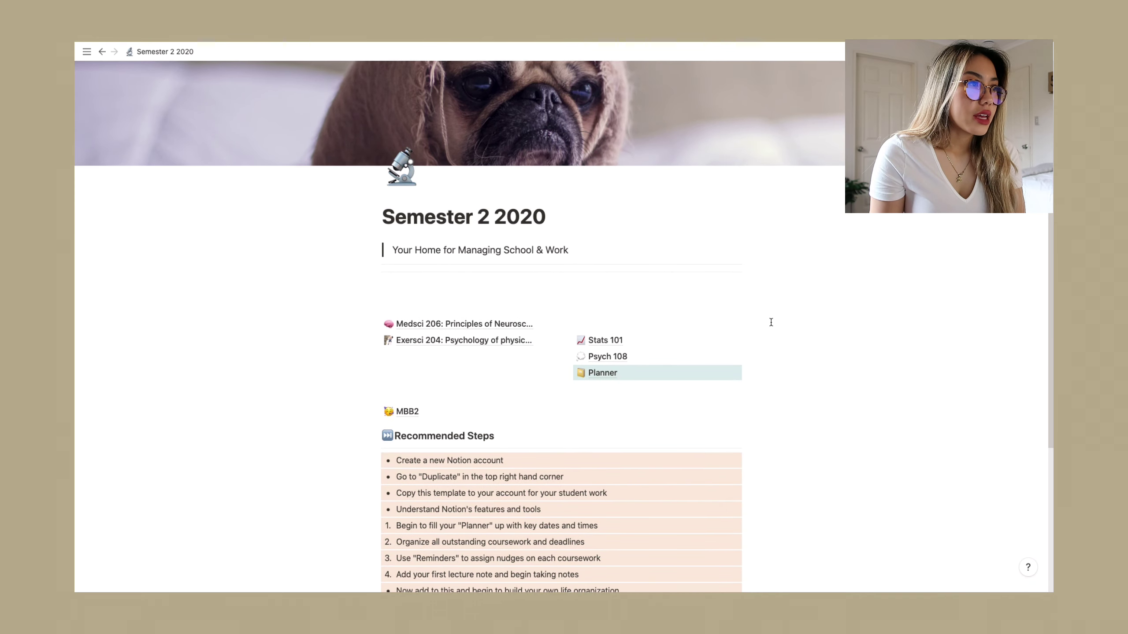
pyautogui.scroll(-1, 771, 322)
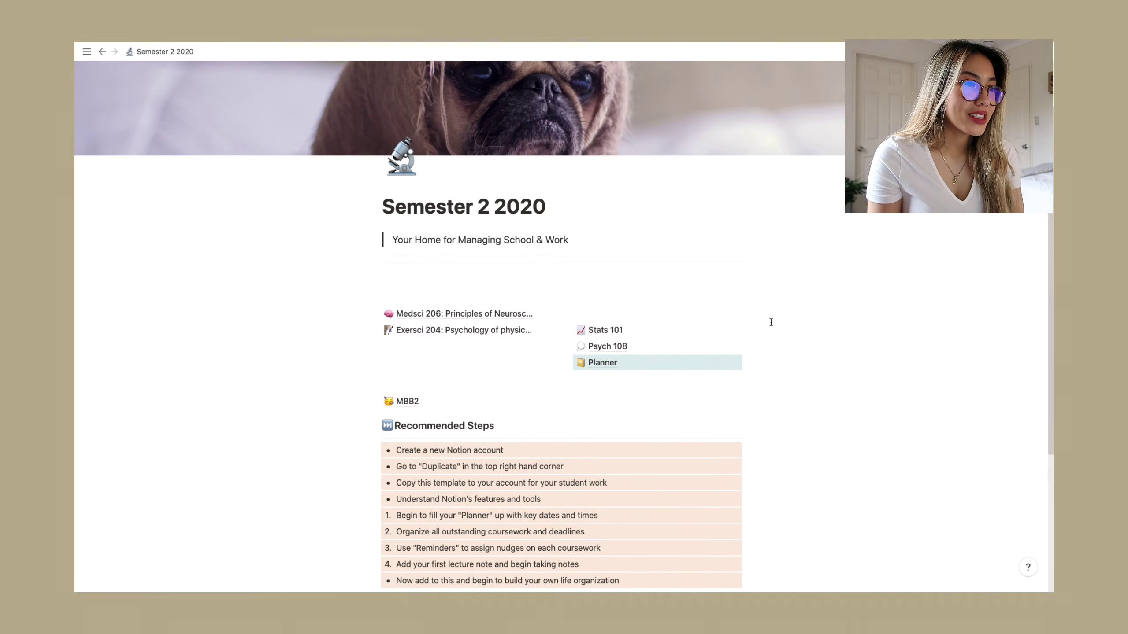
# Open Medsci 206's Sensory lecture page and scroll through its topic outline.
pyautogui.click(466, 313)
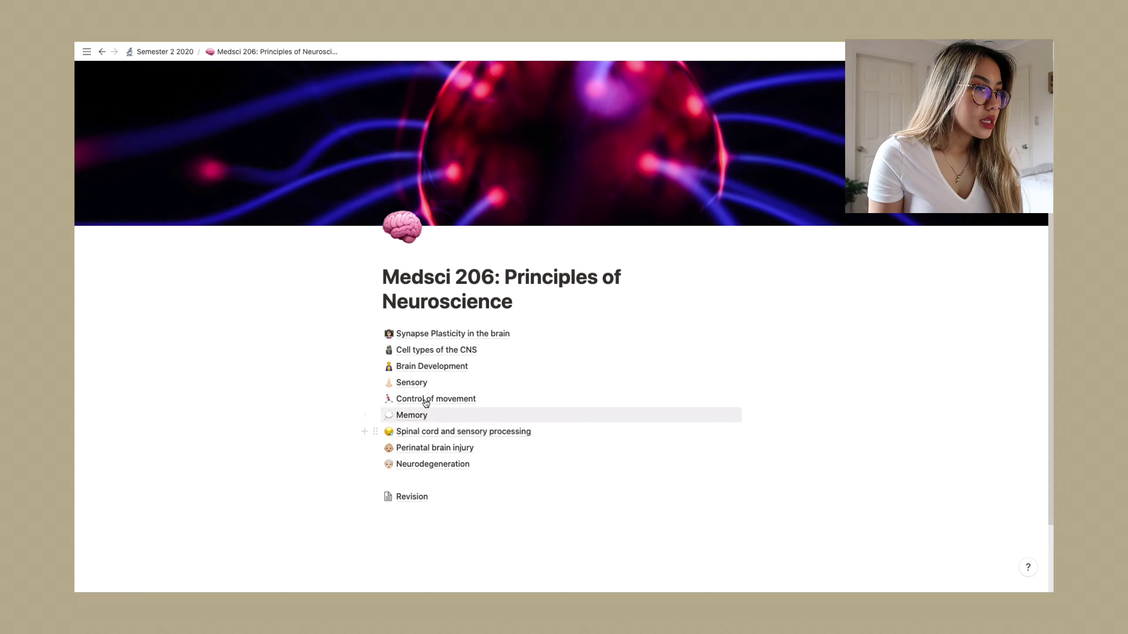
pyautogui.click(411, 382)
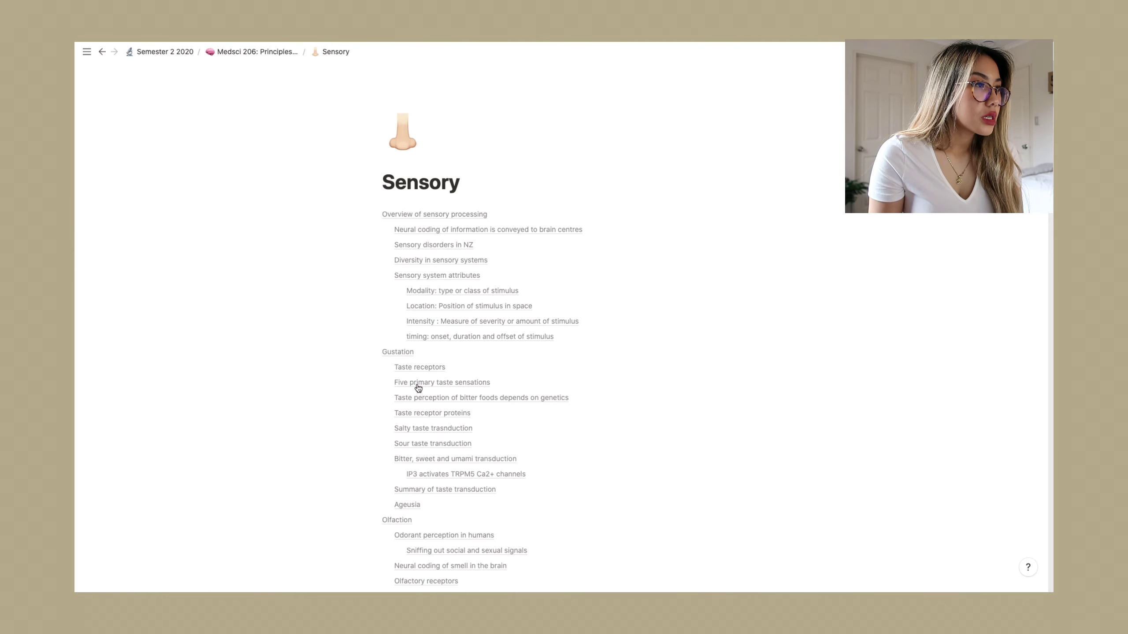
pyautogui.scroll(-10, 418, 387)
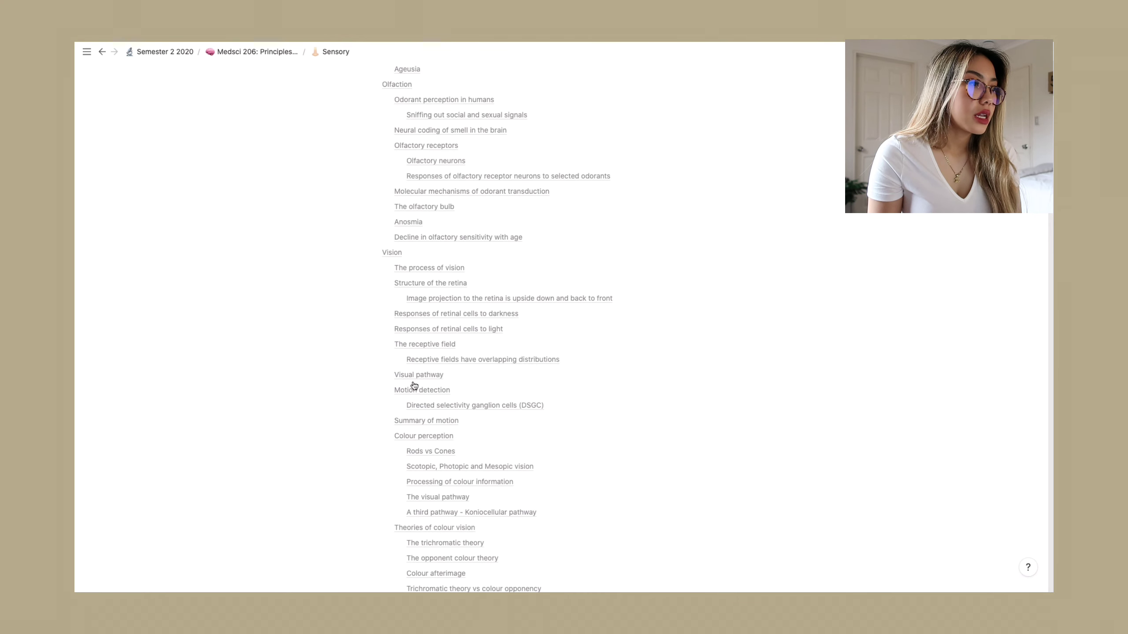
pyautogui.scroll(-6, 413, 385)
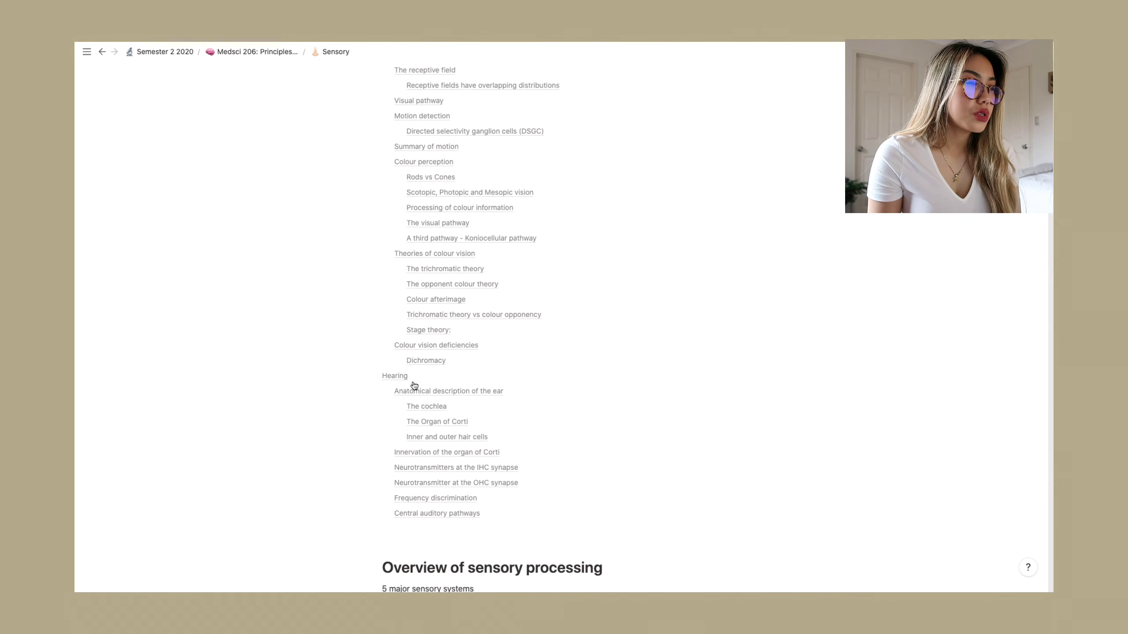
pyautogui.scroll(16, 413, 385)
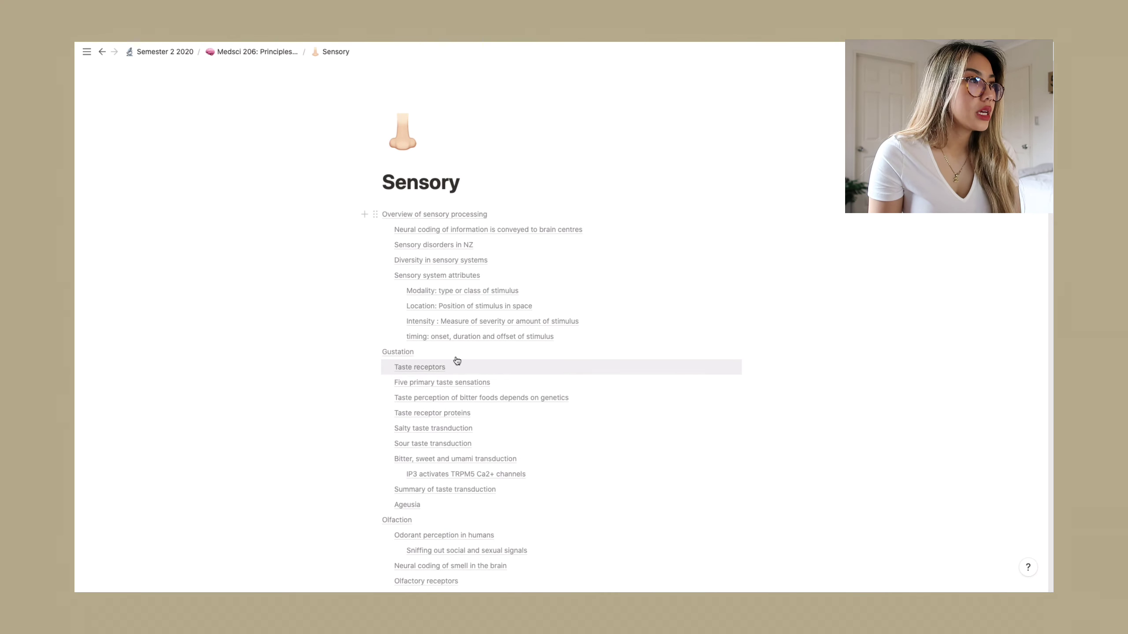
pyautogui.scroll(-8, 457, 360)
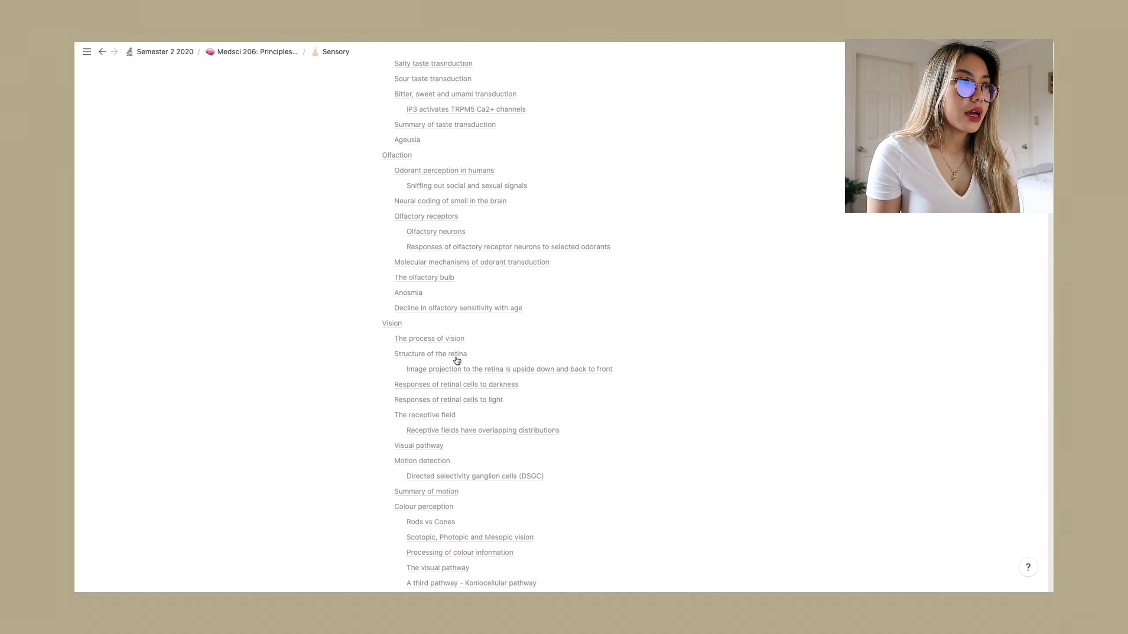
pyautogui.scroll(-1, 456, 361)
pyautogui.scroll(-8, 457, 361)
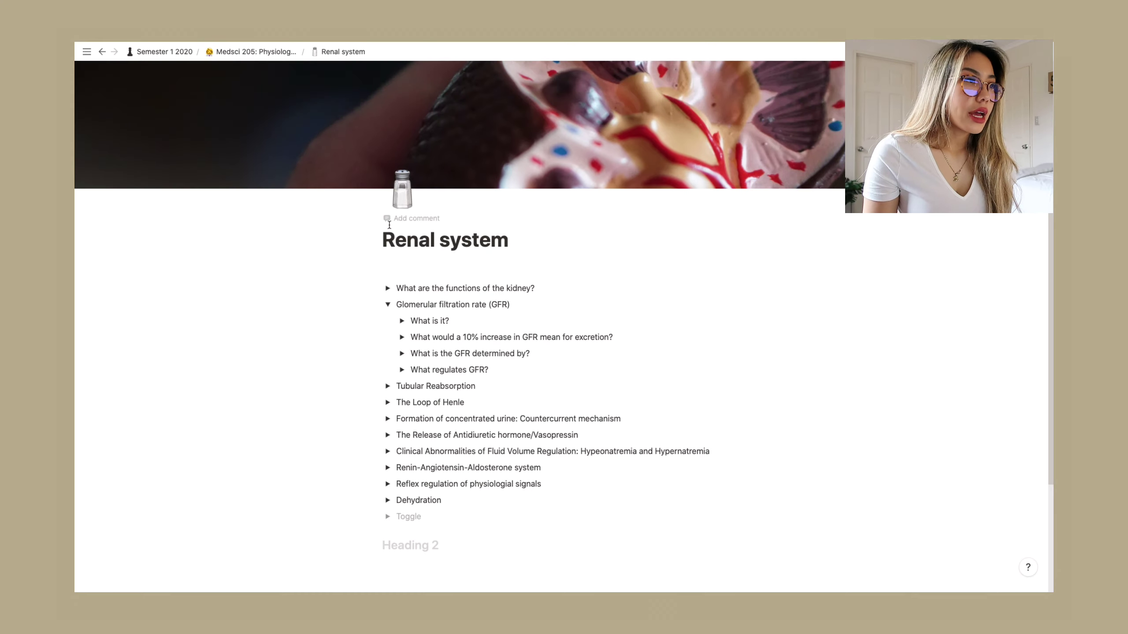
# Expand the kidney functions, basolateral Na/K ATPase and Creates Na+ gradient toggles.
pyautogui.click(387, 288)
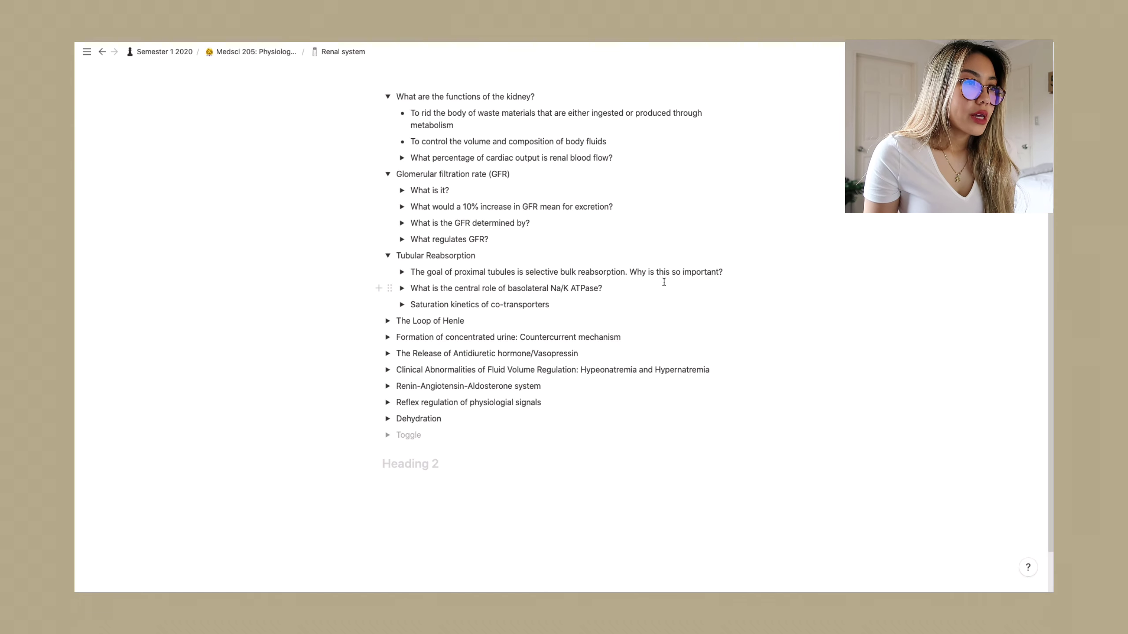
pyautogui.click(402, 288)
pyautogui.scroll(3, 513, 278)
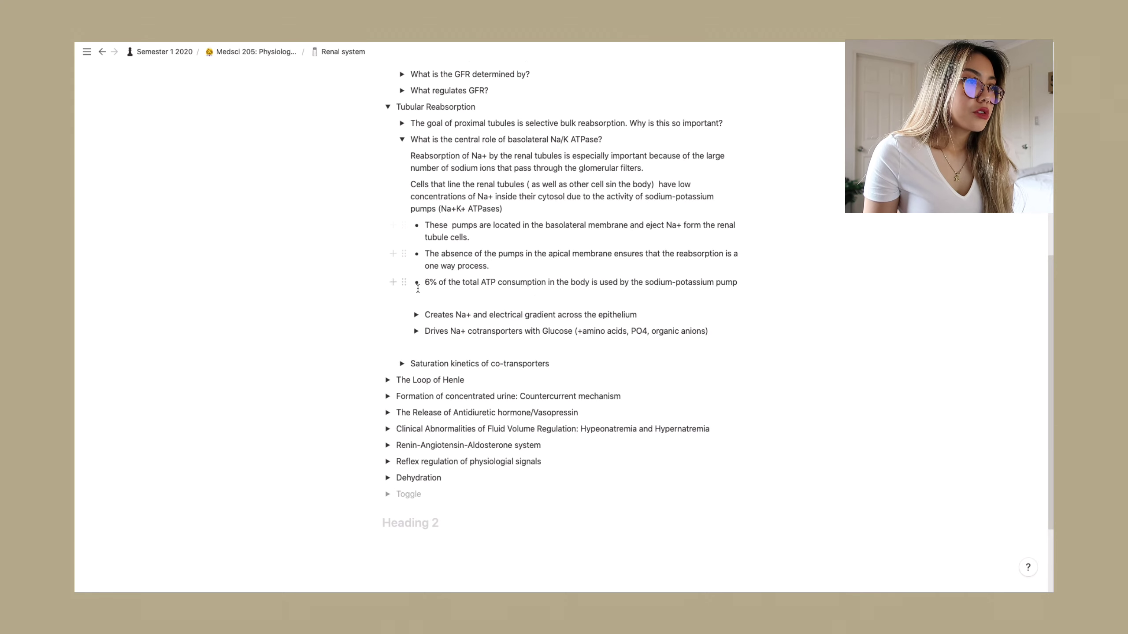
pyautogui.click(415, 319)
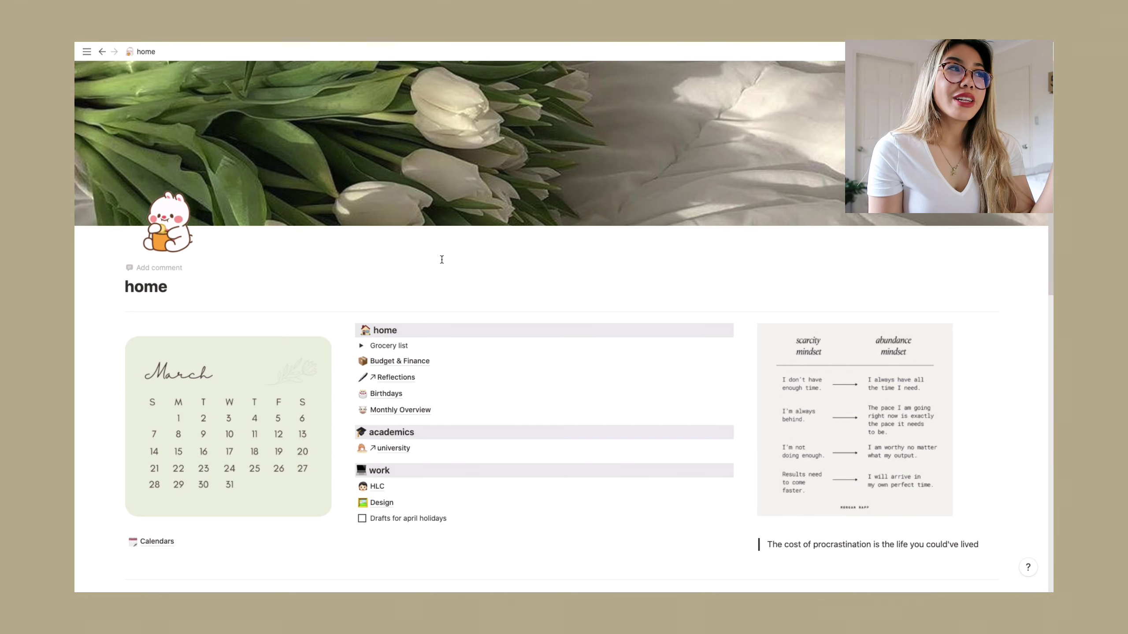
# Scroll the home dashboard down to the weekly priorities list.
pyautogui.scroll(-2, 600, 311)
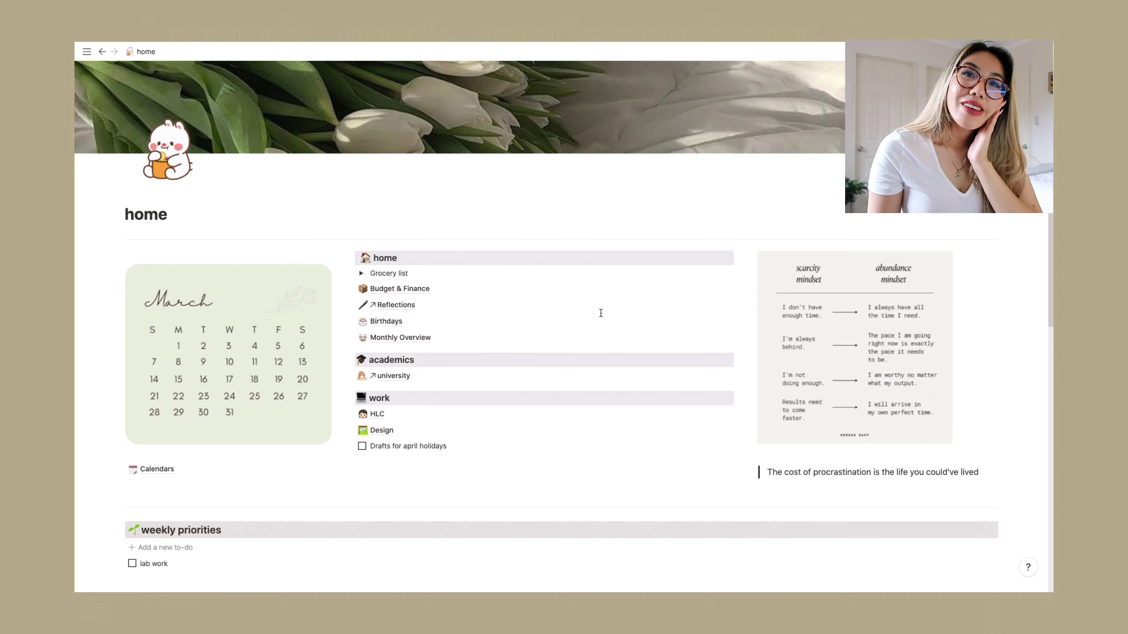